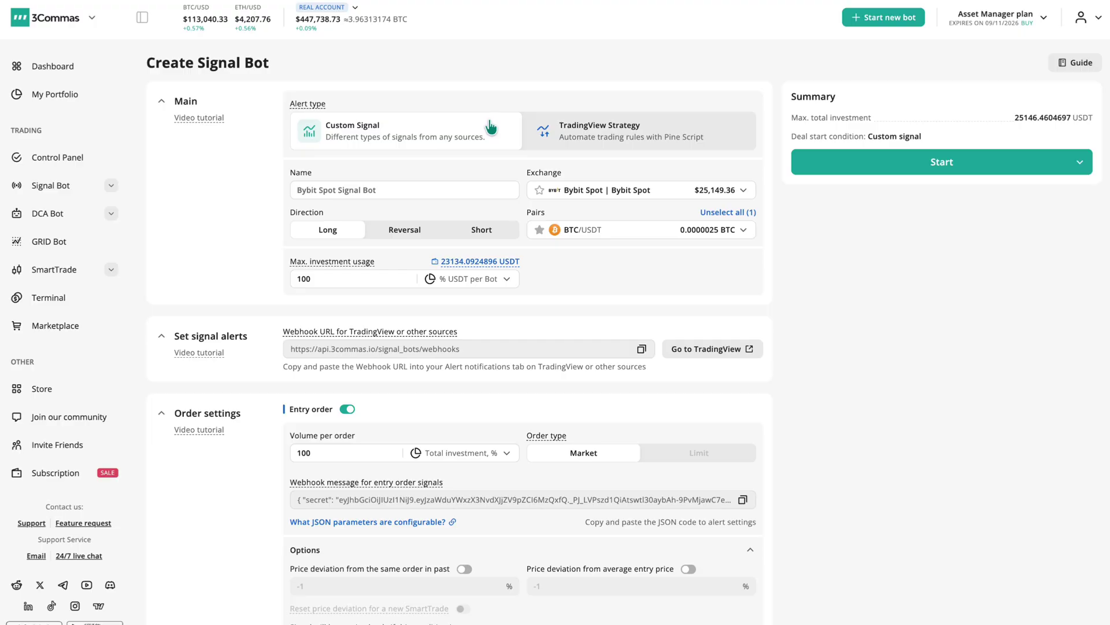
Set the alert type back to Custom Signal and the bot direction to Long after trying Reversal and Short
{"action": "left_click", "coordinate": [582, 135]}
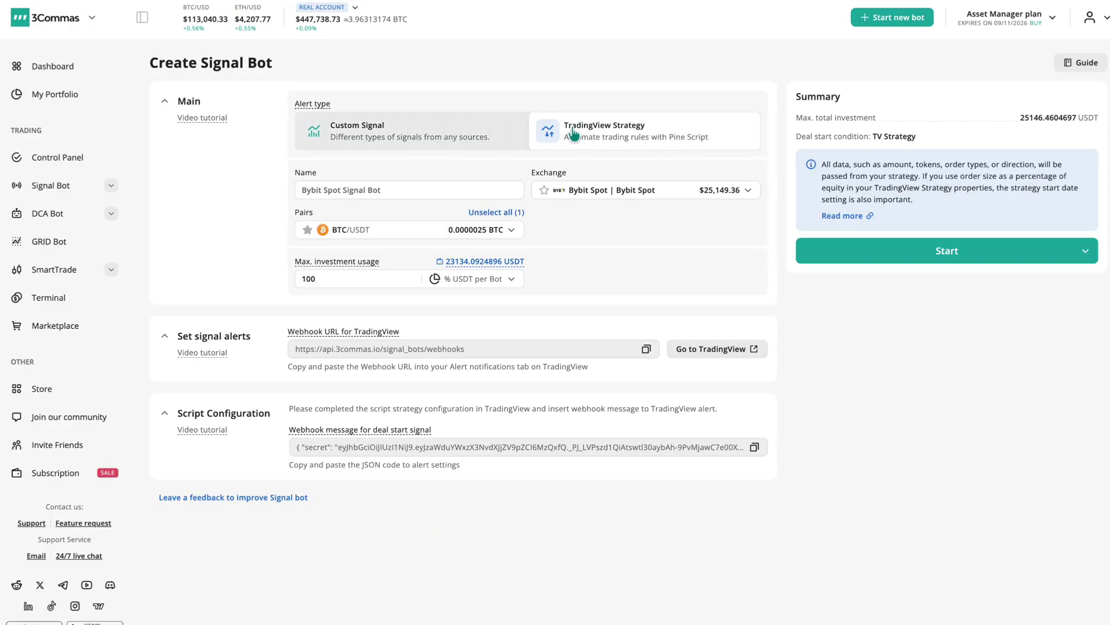
{"action": "left_click", "coordinate": [466, 124]}
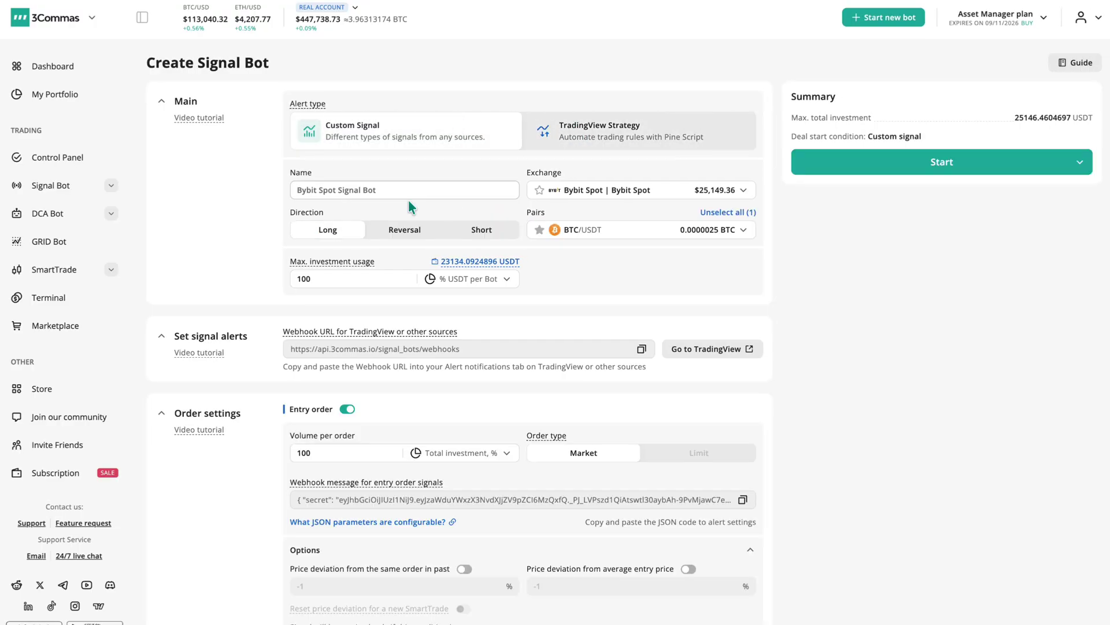
{"action": "left_click", "coordinate": [405, 234]}
{"action": "left_click", "coordinate": [472, 231]}
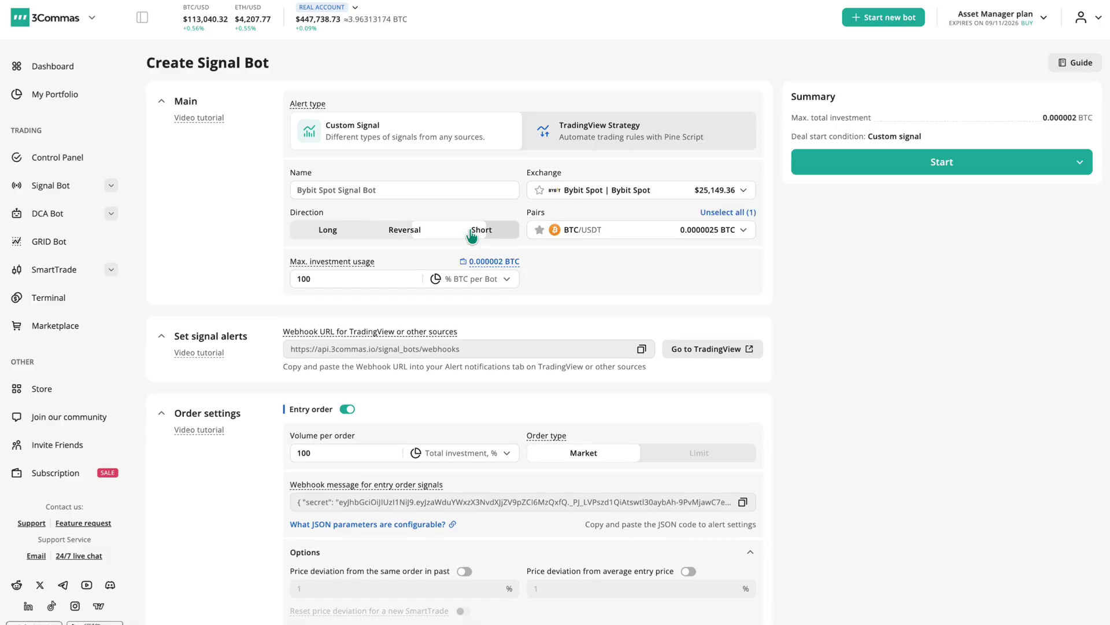
{"action": "left_click", "coordinate": [333, 234]}
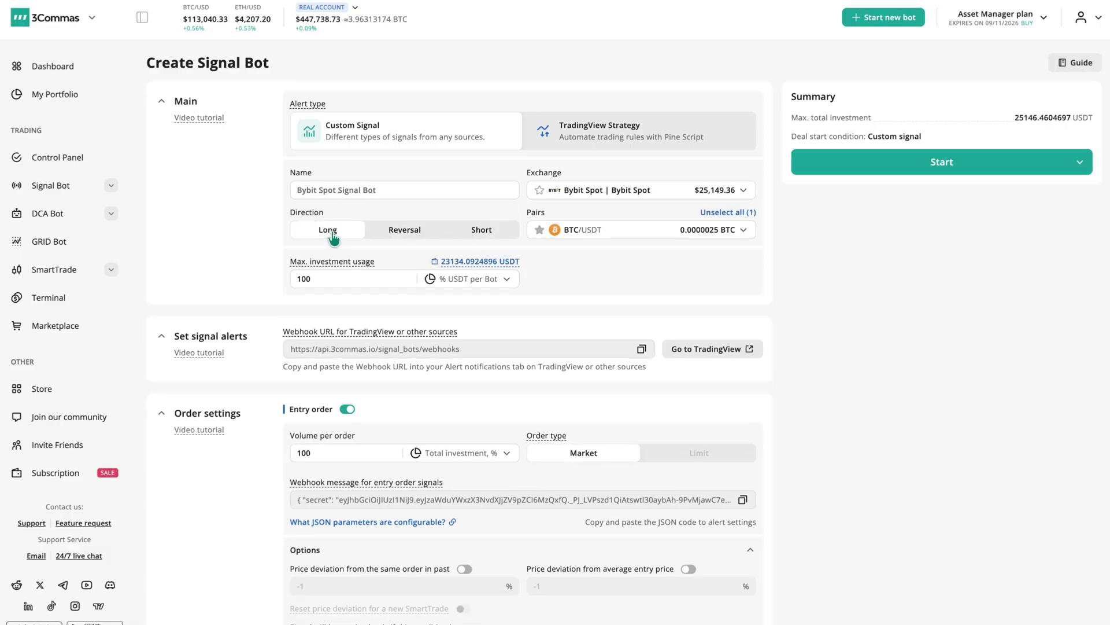
Require entry price deviation from the past order and average entry, limit entries to 5, and enable exit orders
{"action": "scroll", "coordinate": [333, 236], "scroll_direction": "down", "scroll_amount": 3}
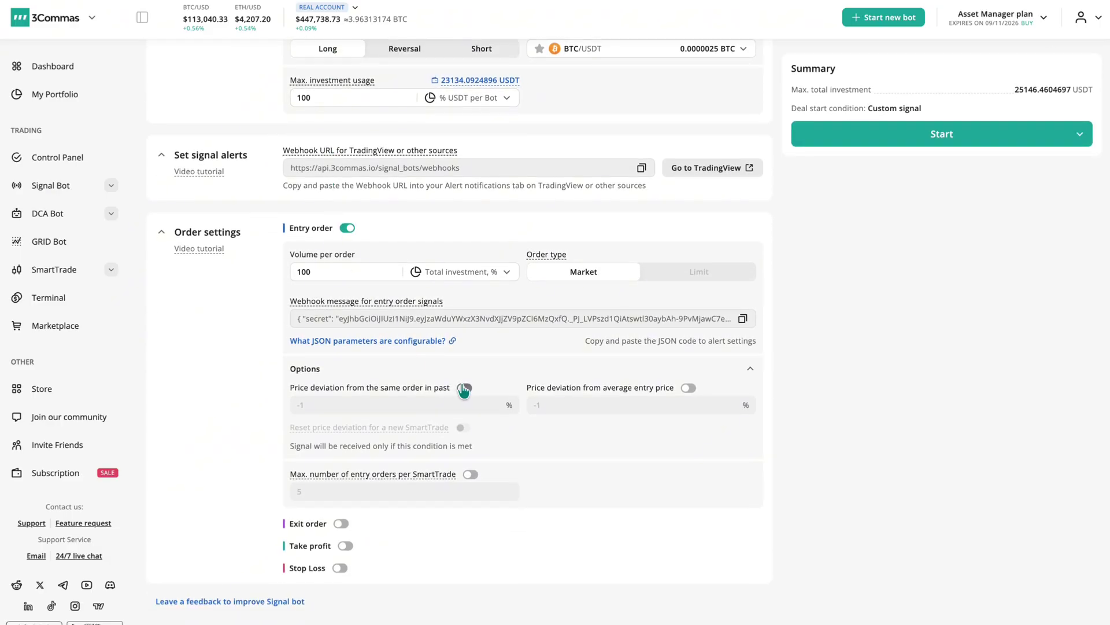
{"action": "left_click", "coordinate": [464, 388]}
{"action": "left_click", "coordinate": [689, 388]}
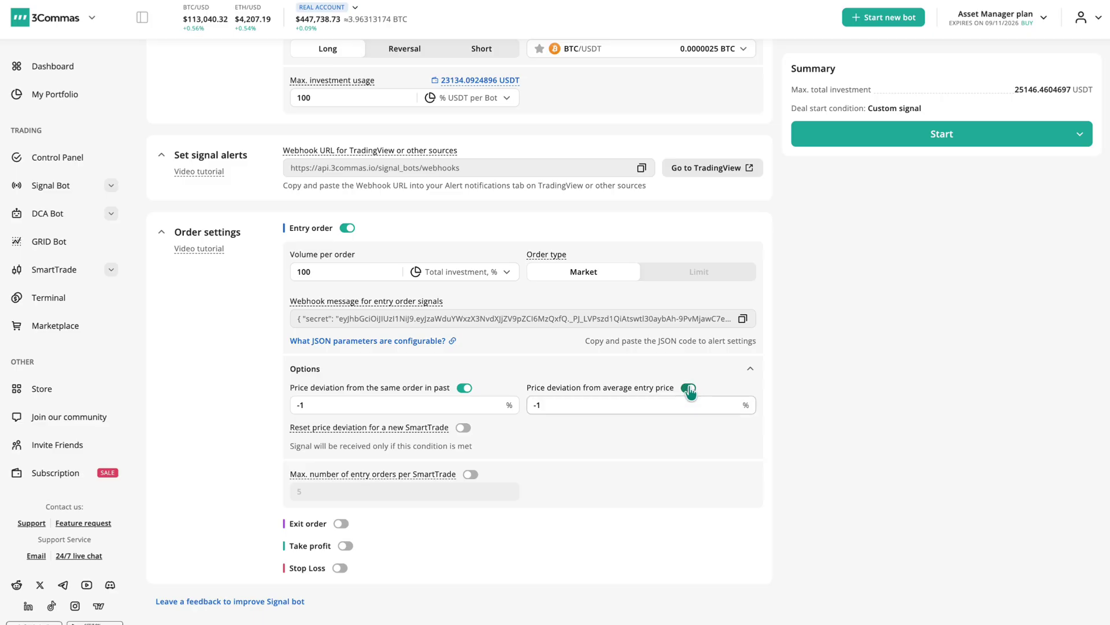
{"action": "left_click", "coordinate": [472, 475]}
{"action": "left_click", "coordinate": [344, 523]}
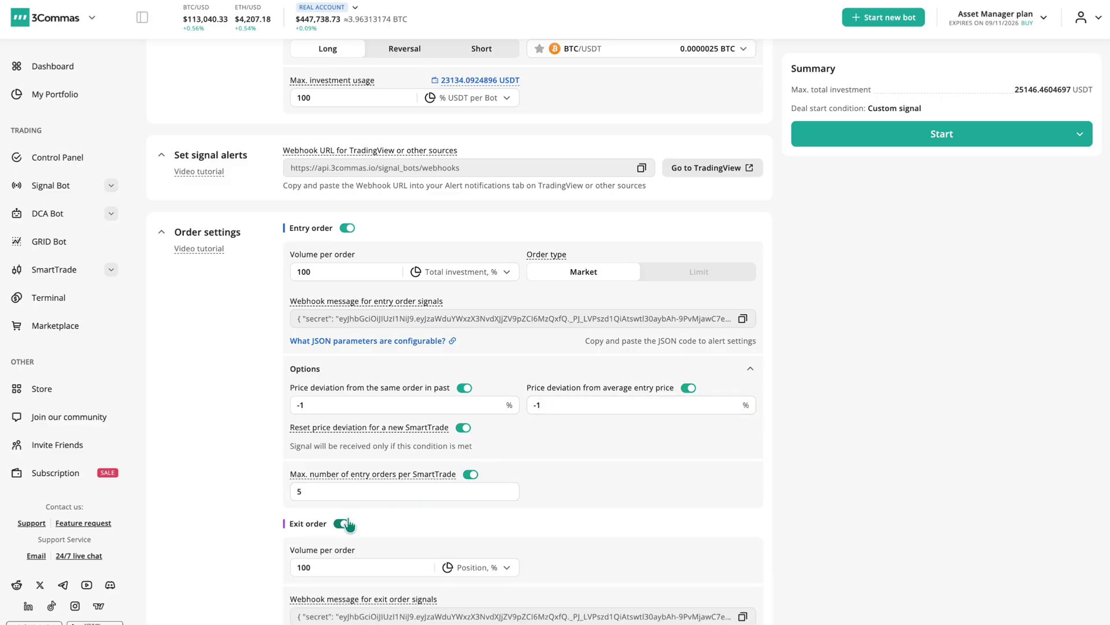
Require exit price deviation from the same past order and the average entry price, and enable take profit
{"action": "scroll", "coordinate": [351, 515], "scroll_direction": "down", "scroll_amount": 3}
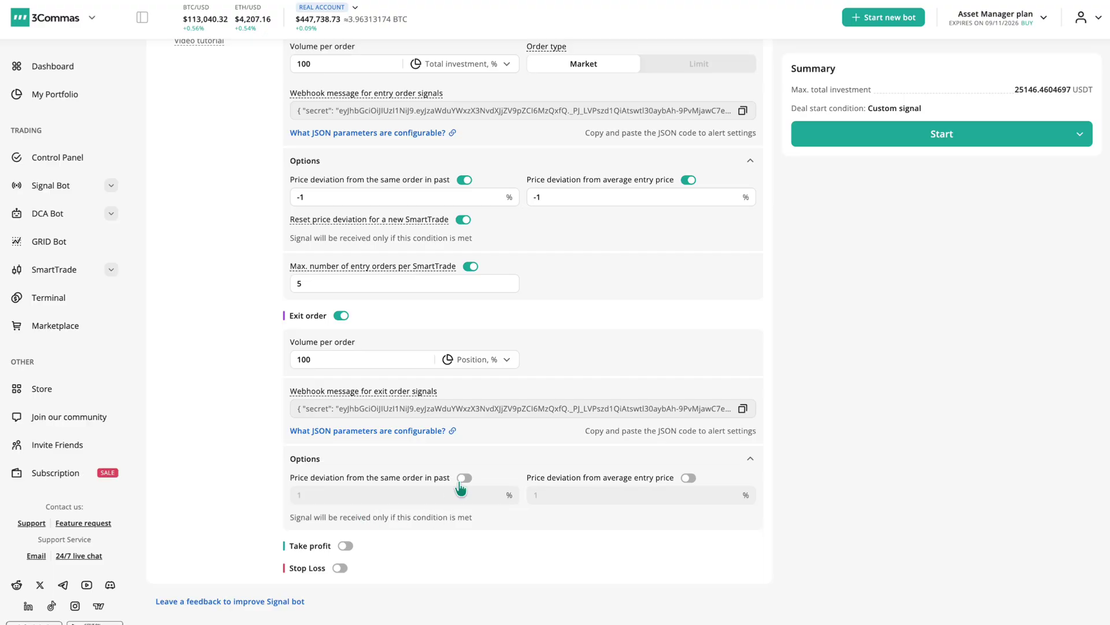
{"action": "left_click", "coordinate": [465, 477]}
{"action": "left_click", "coordinate": [688, 477]}
{"action": "left_click", "coordinate": [345, 546]}
Add three more take-profit targets for four in total, with trailing deviation on the last
{"action": "scroll", "coordinate": [348, 542], "scroll_direction": "down", "scroll_amount": 3}
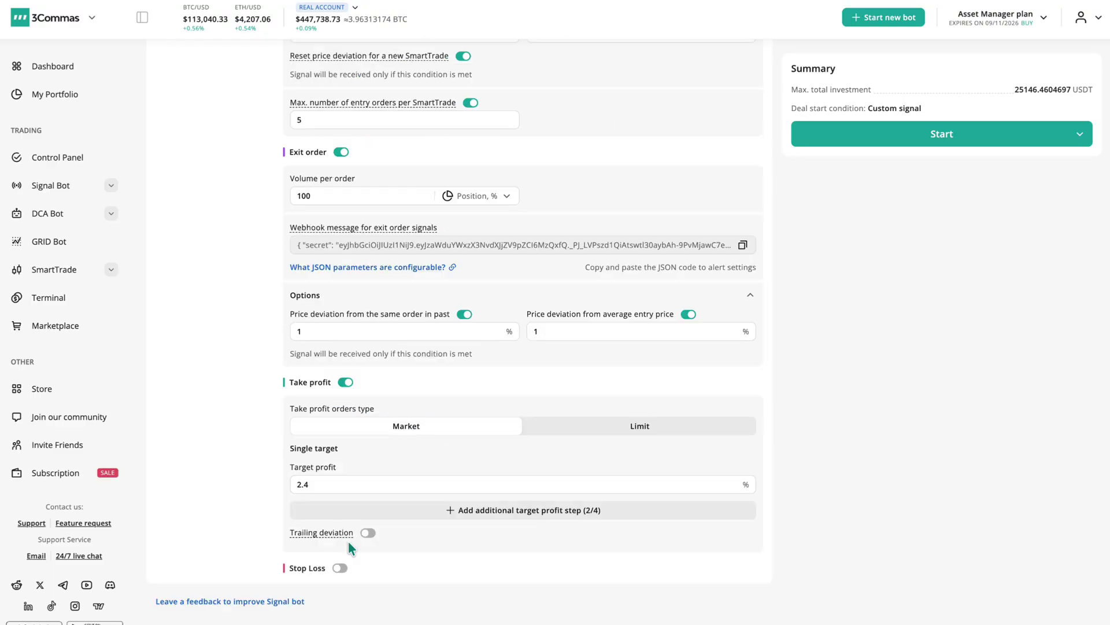
{"action": "left_click", "coordinate": [488, 517]}
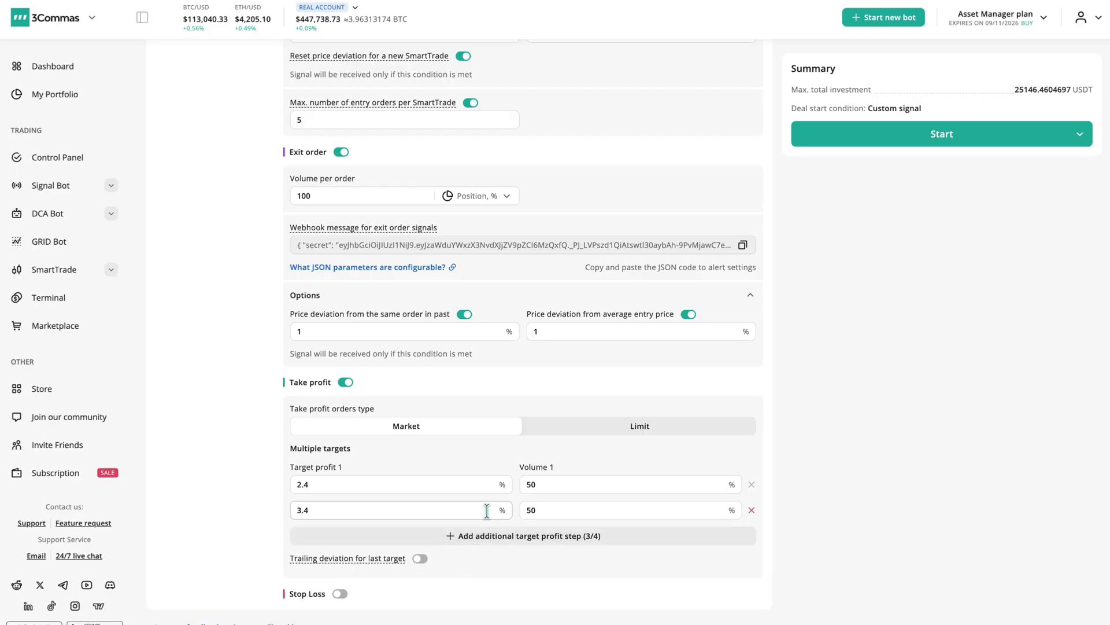
{"action": "left_click", "coordinate": [496, 534]}
{"action": "left_click", "coordinate": [512, 557]}
{"action": "scroll", "coordinate": [512, 559], "scroll_direction": "down", "scroll_amount": 1}
{"action": "left_click", "coordinate": [421, 533]}
Enable the -5% stop loss with breakeven
{"action": "left_click", "coordinate": [341, 568]}
{"action": "scroll", "coordinate": [363, 560], "scroll_direction": "down", "scroll_amount": 2}
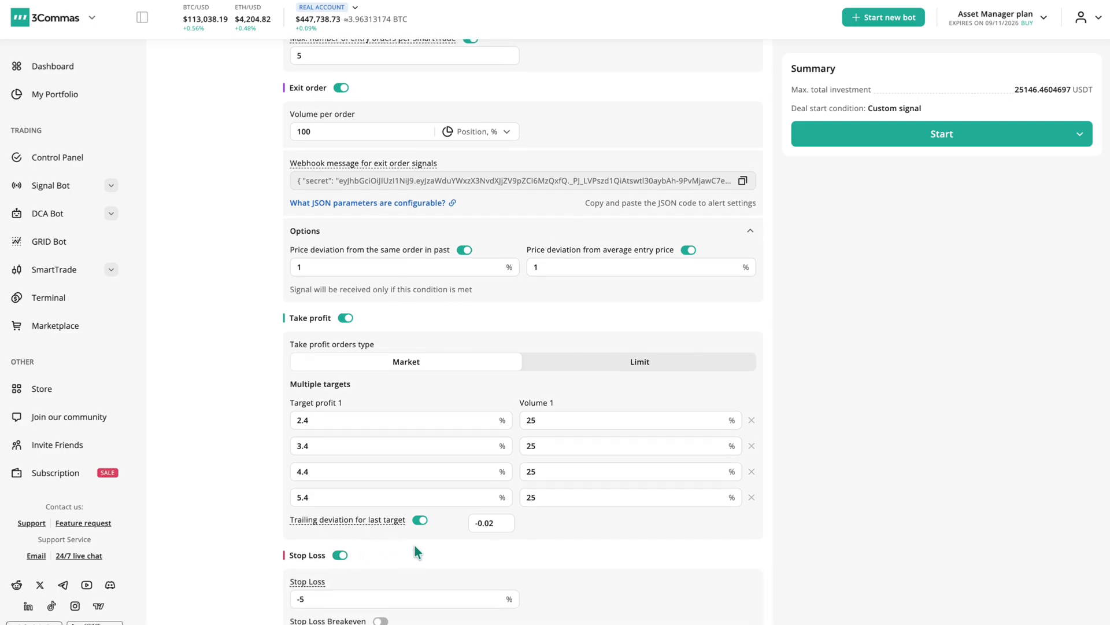
{"action": "left_click", "coordinate": [381, 542]}
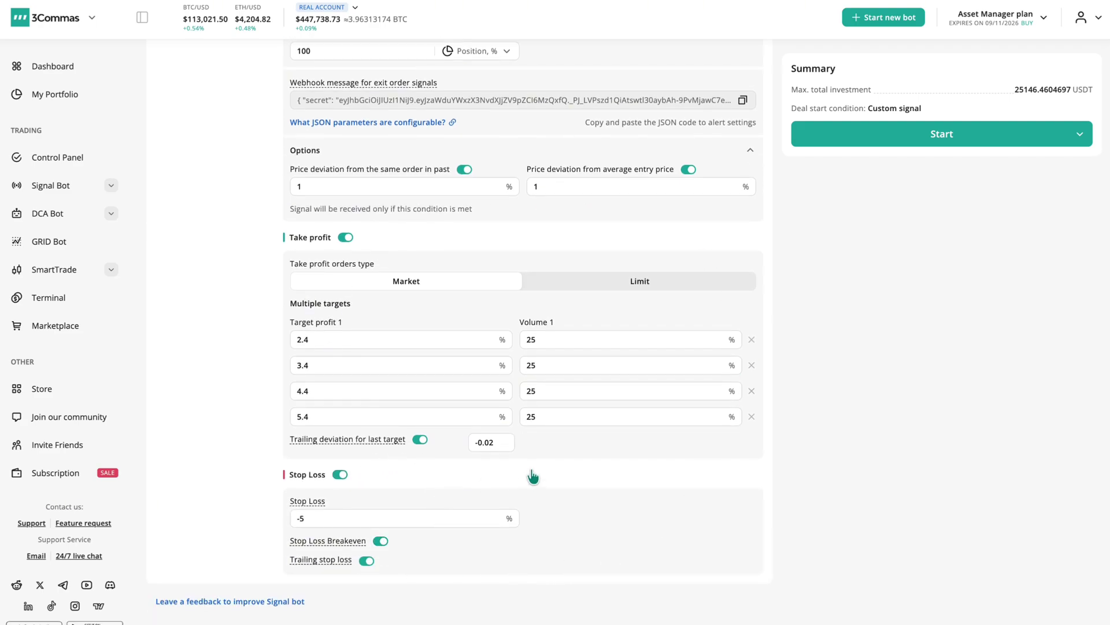
{"action": "scroll", "coordinate": [529, 473], "scroll_direction": "up", "scroll_amount": 15}
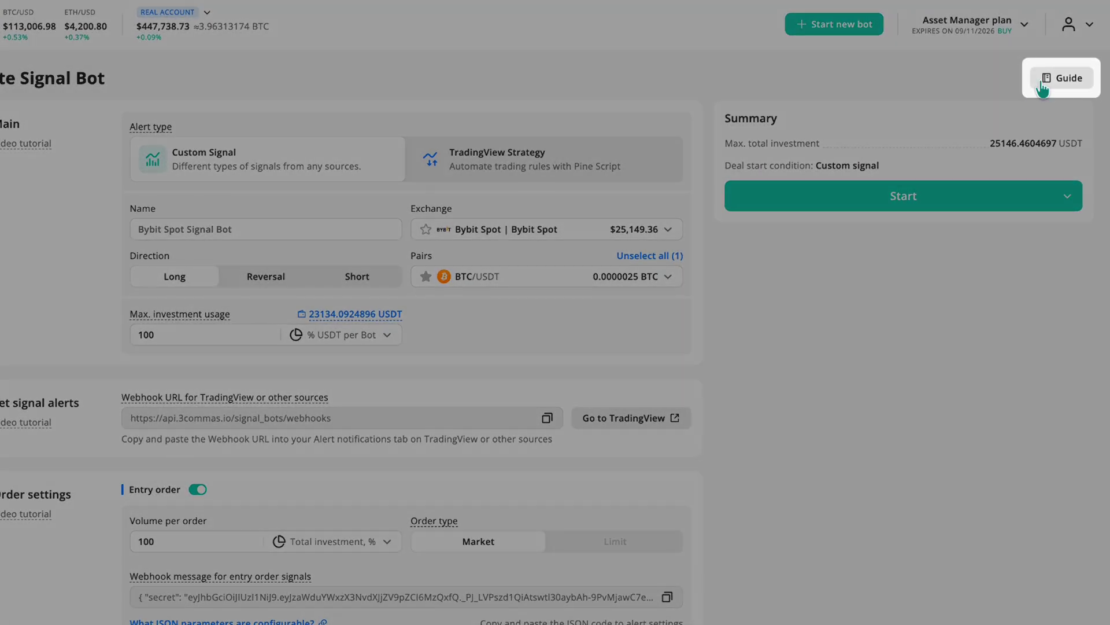
{"action": "left_click", "coordinate": [1041, 80]}
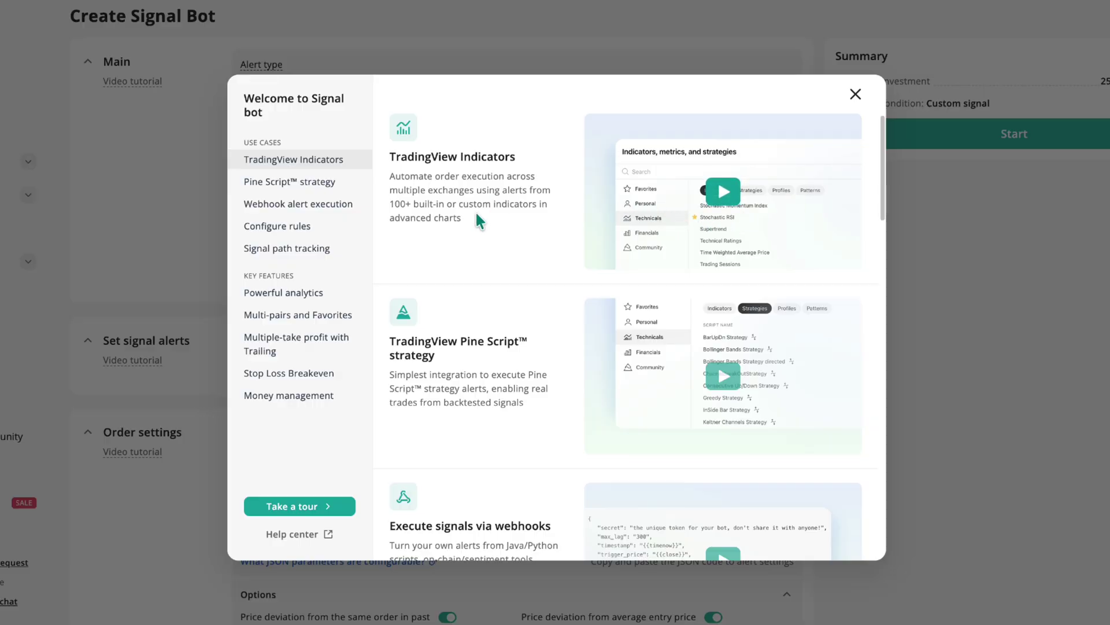
{"action": "scroll", "coordinate": [480, 215], "scroll_direction": "down", "scroll_amount": 3}
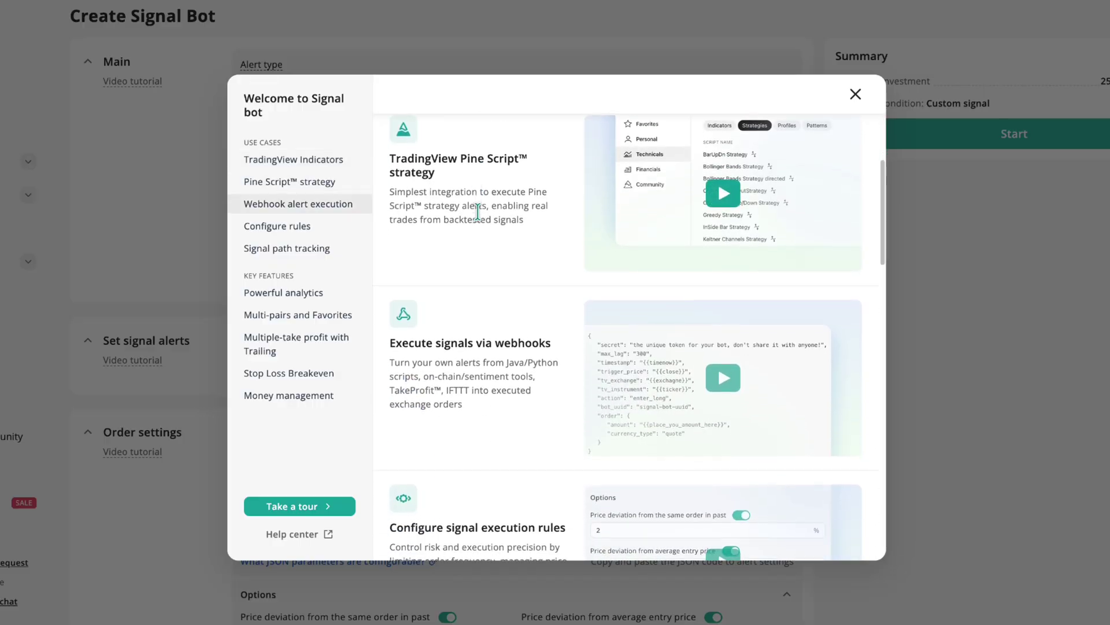
{"action": "scroll", "coordinate": [478, 212], "scroll_direction": "down", "scroll_amount": 7}
{"action": "scroll", "coordinate": [478, 216], "scroll_direction": "down", "scroll_amount": 10}
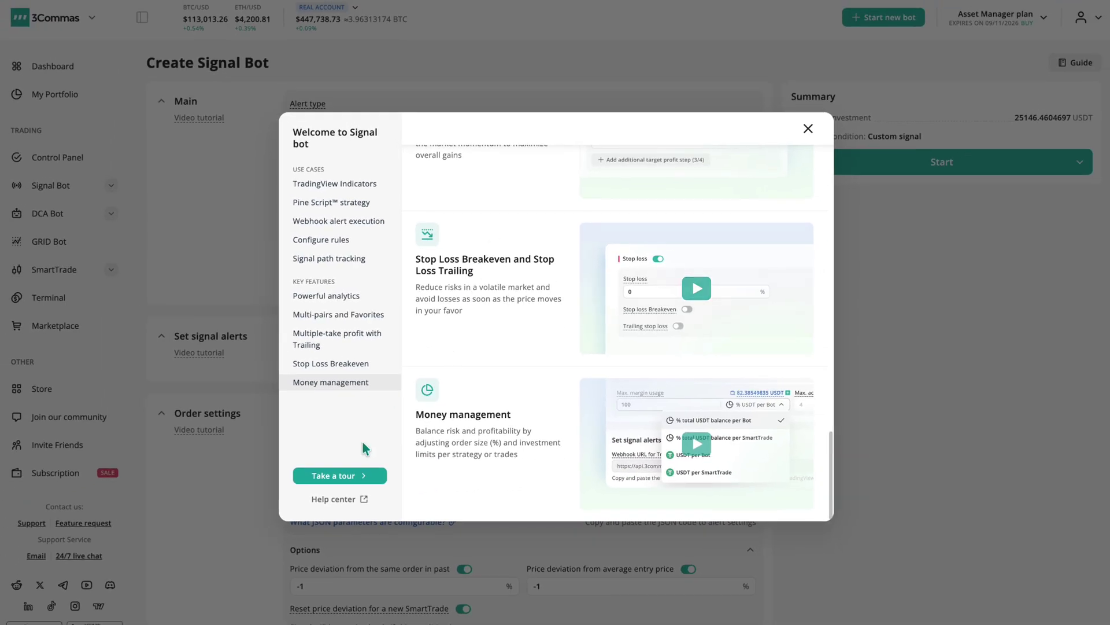
{"action": "left_click", "coordinate": [351, 478]}
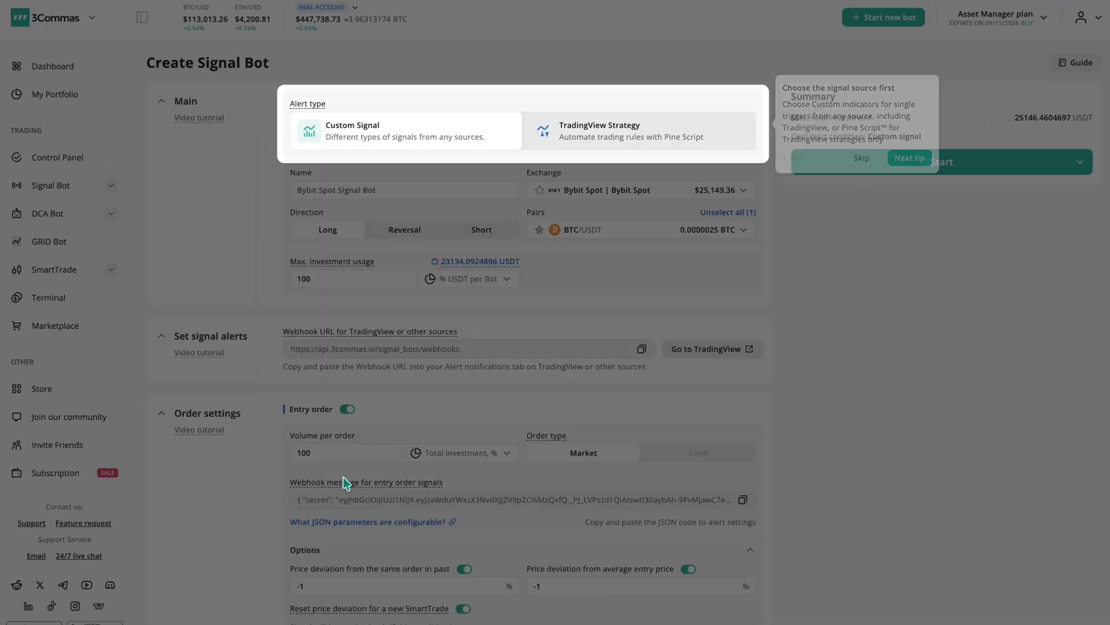
{"action": "left_click", "coordinate": [906, 159]}
{"action": "left_click", "coordinate": [895, 232]}
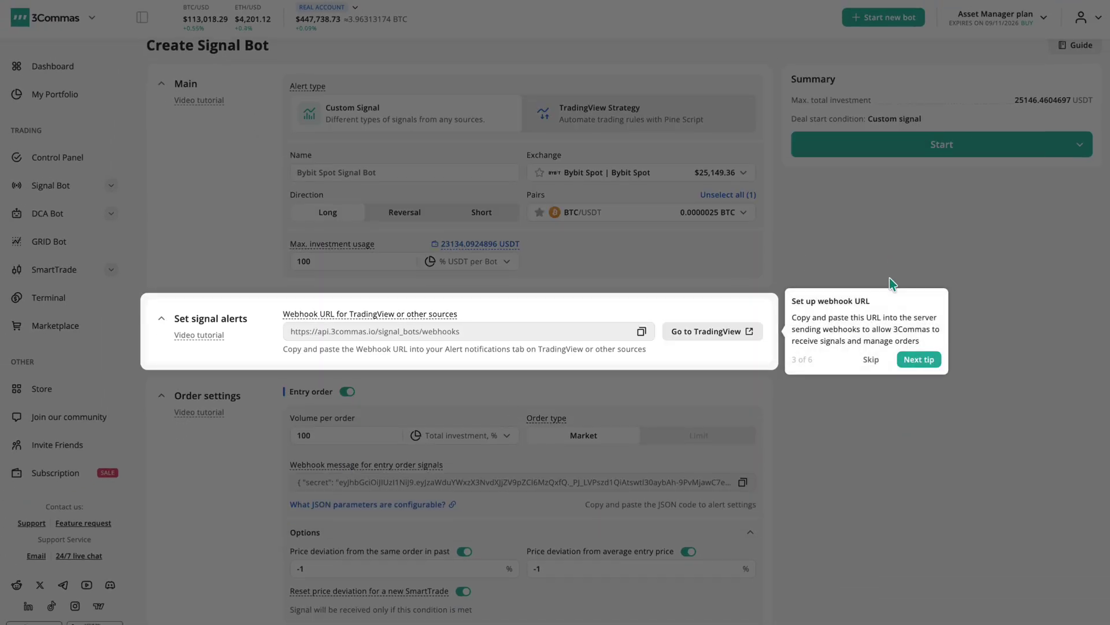
{"action": "left_click", "coordinate": [915, 363]}
{"action": "left_click", "coordinate": [913, 386]}
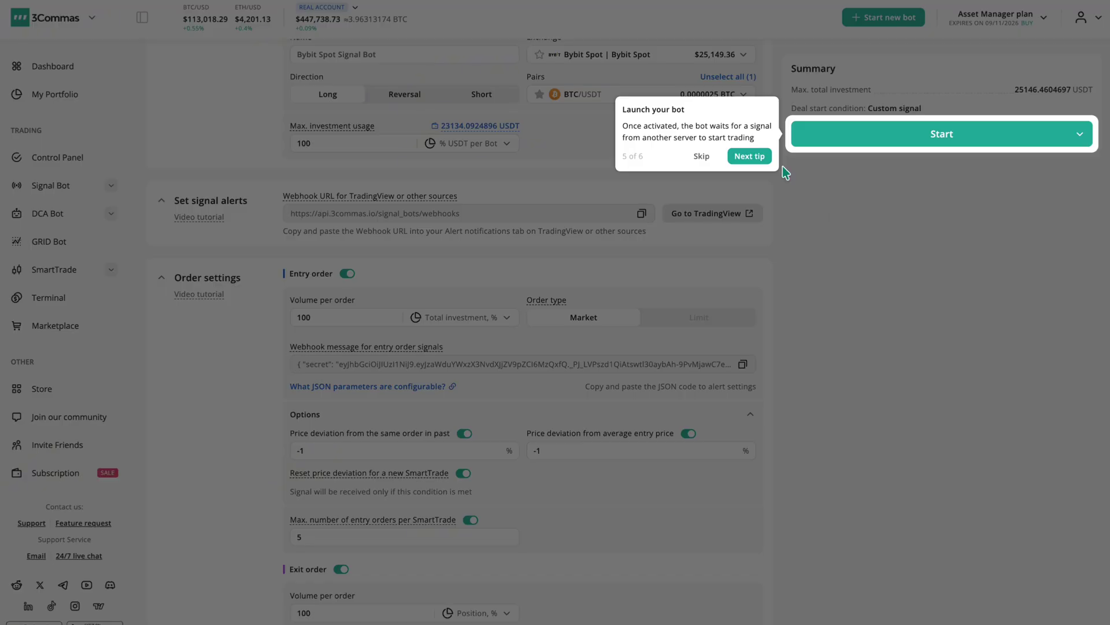
{"action": "left_click", "coordinate": [753, 157]}
{"action": "left_click", "coordinate": [280, 220]}
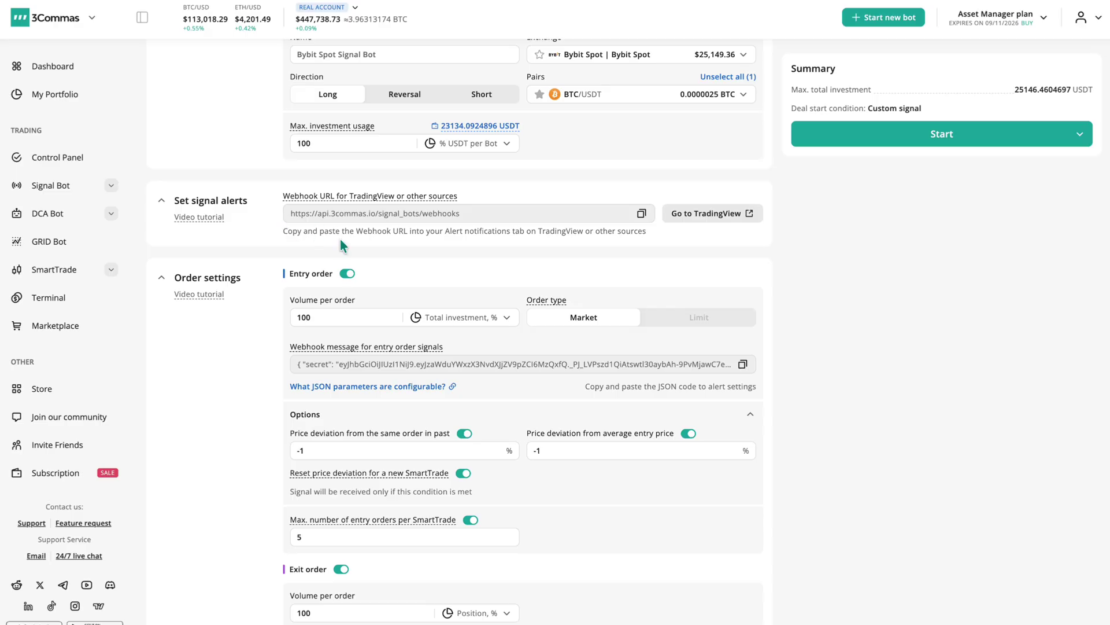
{"action": "scroll", "coordinate": [788, 348], "scroll_direction": "up", "scroll_amount": 3}
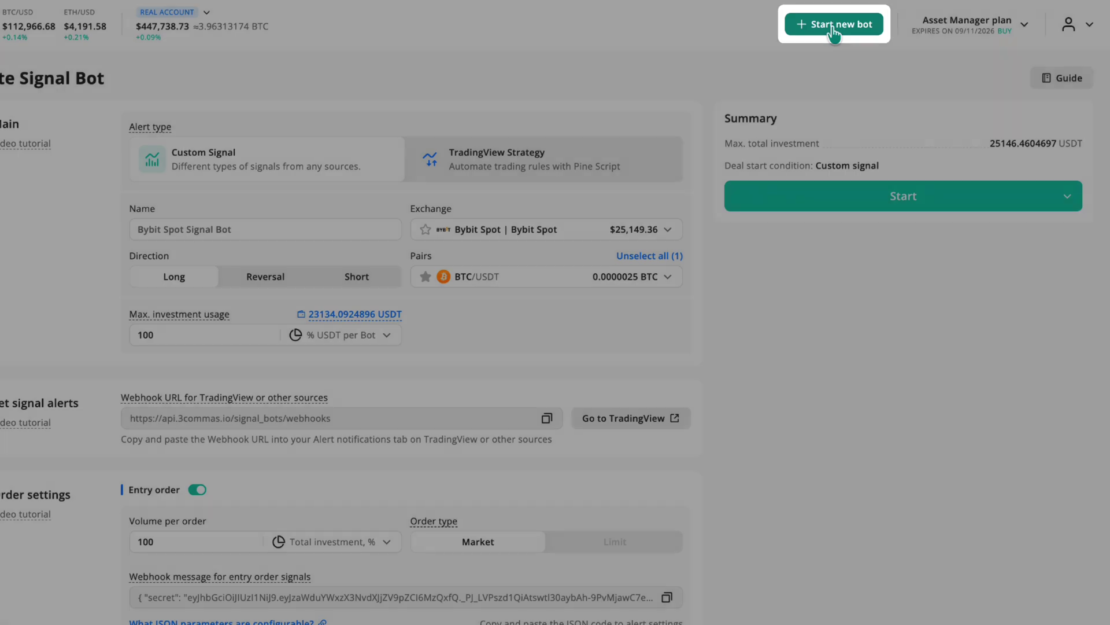
Start a new bot and choose Signal Bot to get a fresh Create Signal Bot form
{"action": "left_click", "coordinate": [831, 26]}
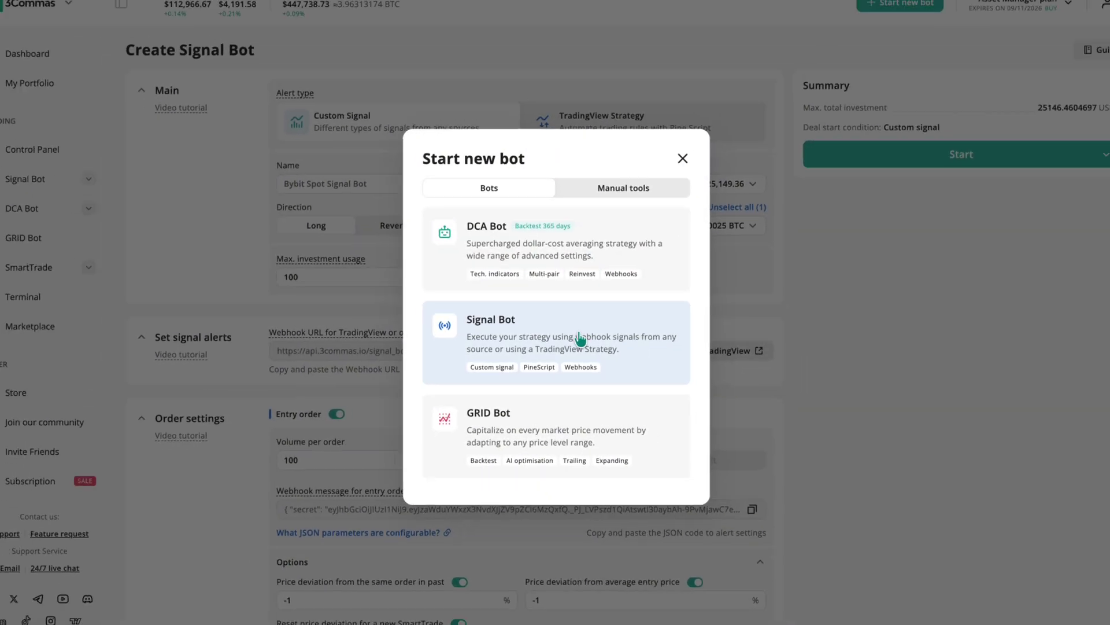
{"action": "left_click", "coordinate": [584, 343]}
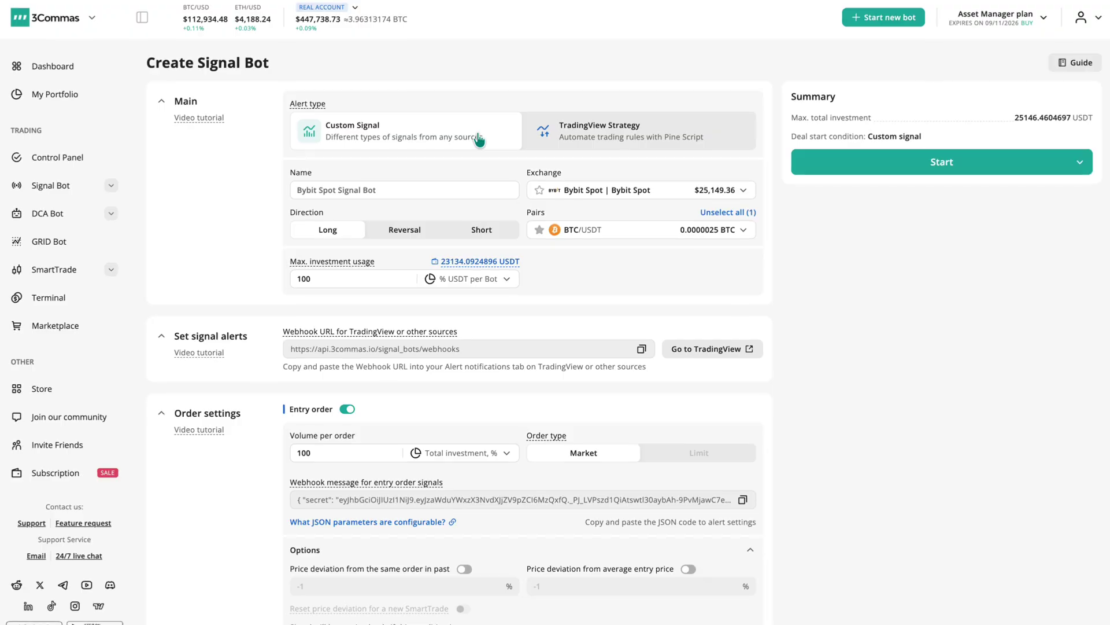
Keep Custom Signal, enable all four entry-order options, and measure the entry volume in USDT
{"action": "left_click", "coordinate": [576, 136]}
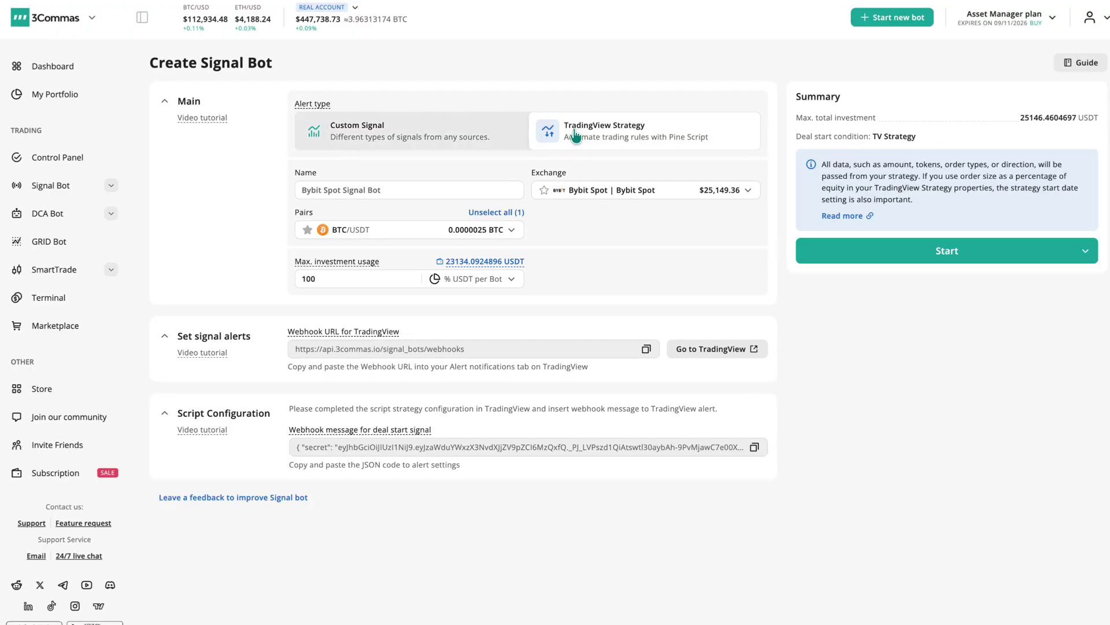
{"action": "left_click", "coordinate": [481, 129]}
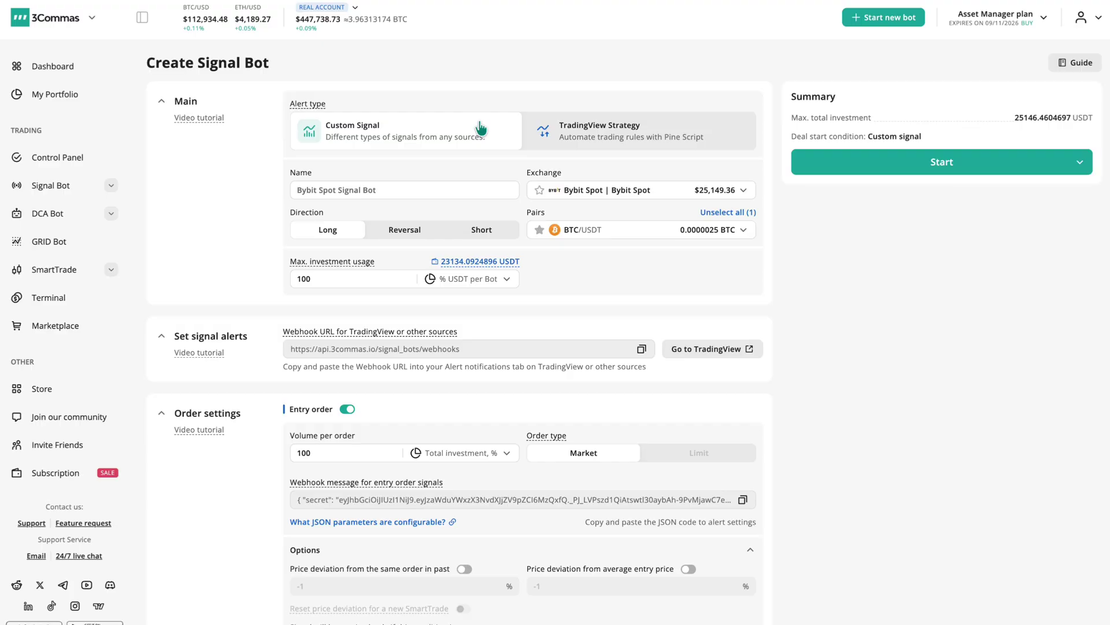
{"action": "scroll", "coordinate": [432, 399], "scroll_direction": "down", "scroll_amount": 3}
{"action": "left_click", "coordinate": [464, 387]}
{"action": "left_click", "coordinate": [688, 387]}
{"action": "left_click", "coordinate": [463, 427]}
{"action": "left_click", "coordinate": [470, 474]}
{"action": "left_click", "coordinate": [488, 272]}
{"action": "left_click", "coordinate": [458, 353]}
Copy the entry webhook message and create an OPUSDT alert on the Bablo indicator, once per bar close
{"action": "left_click", "coordinate": [743, 319]}
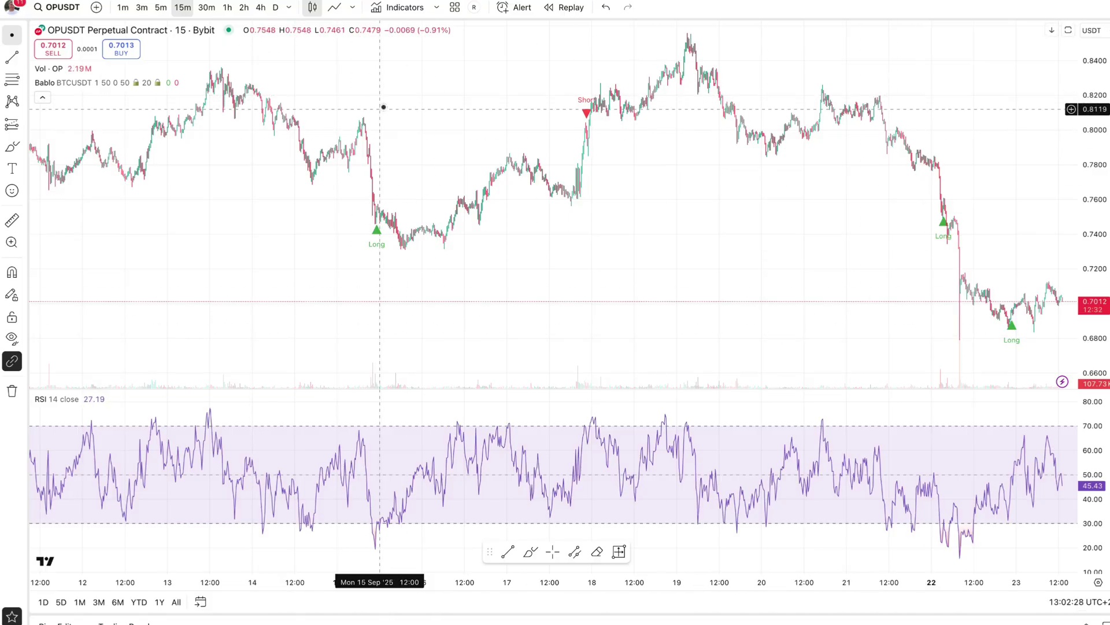
{"action": "left_click", "coordinate": [512, 15]}
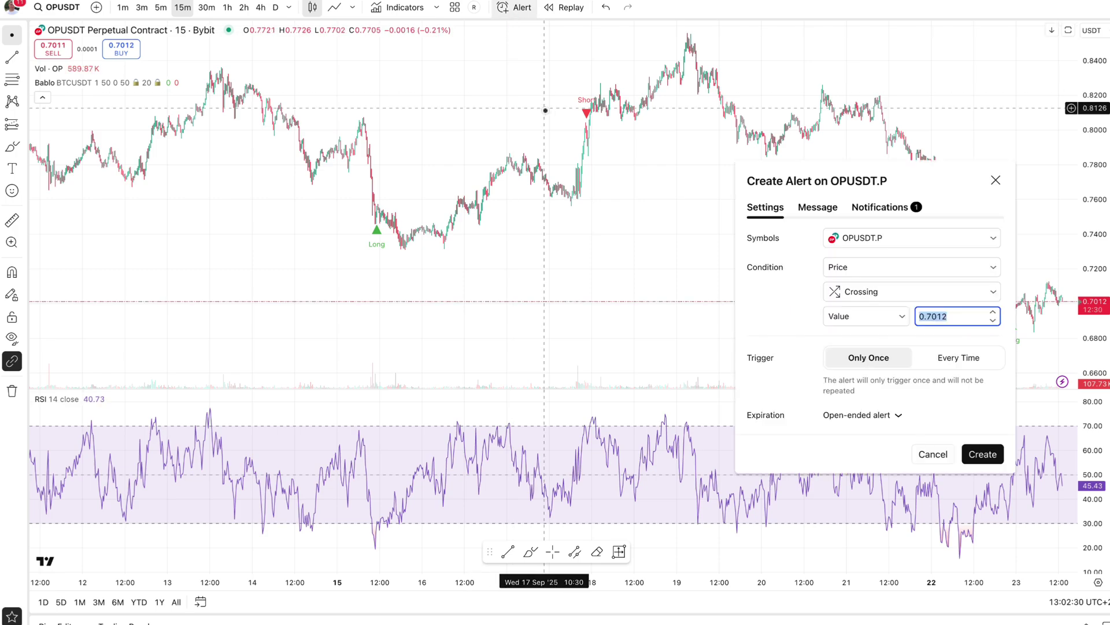
{"action": "left_click", "coordinate": [882, 271]}
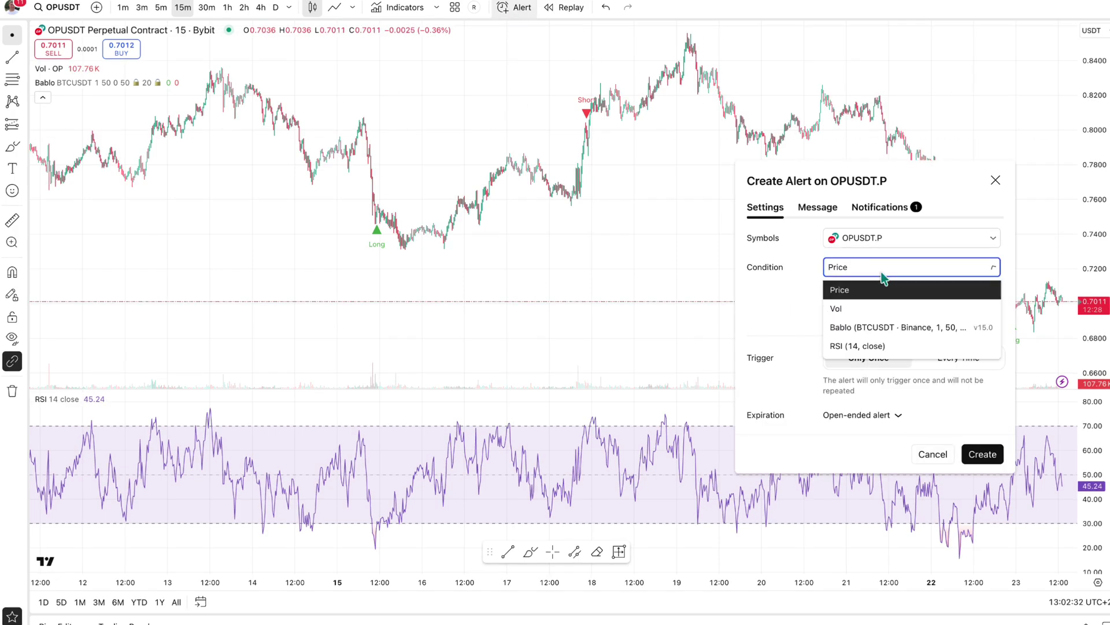
{"action": "left_click", "coordinate": [885, 327]}
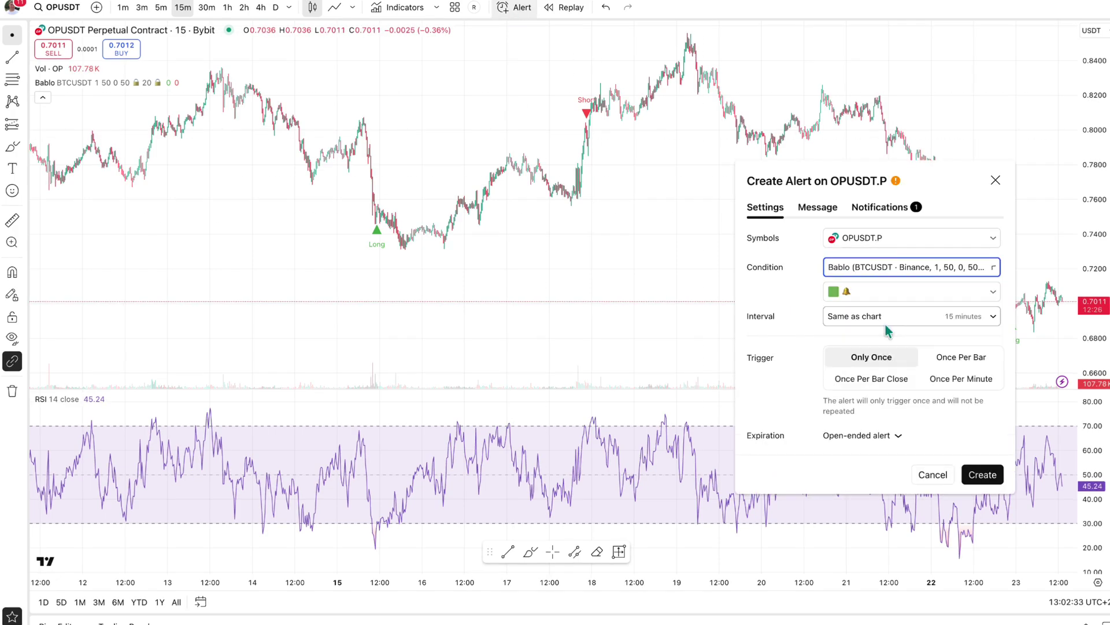
{"action": "left_click", "coordinate": [864, 380]}
Paste the 3Commas webhook JSON into the alert message and save the alert
{"action": "left_click", "coordinate": [817, 207]}
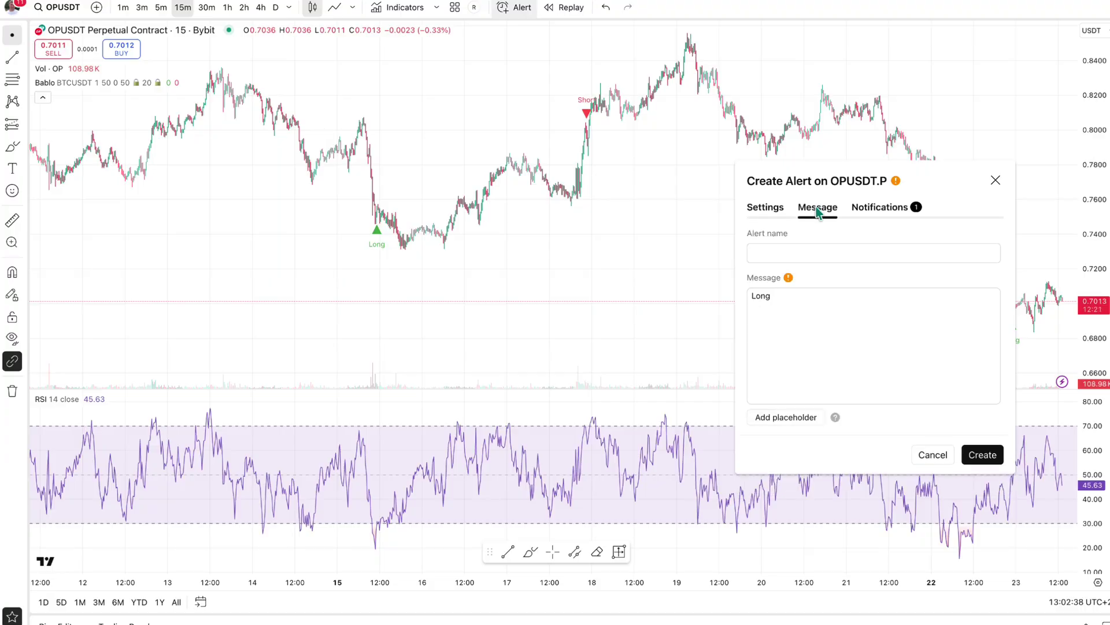
{"action": "left_click", "coordinate": [811, 308]}
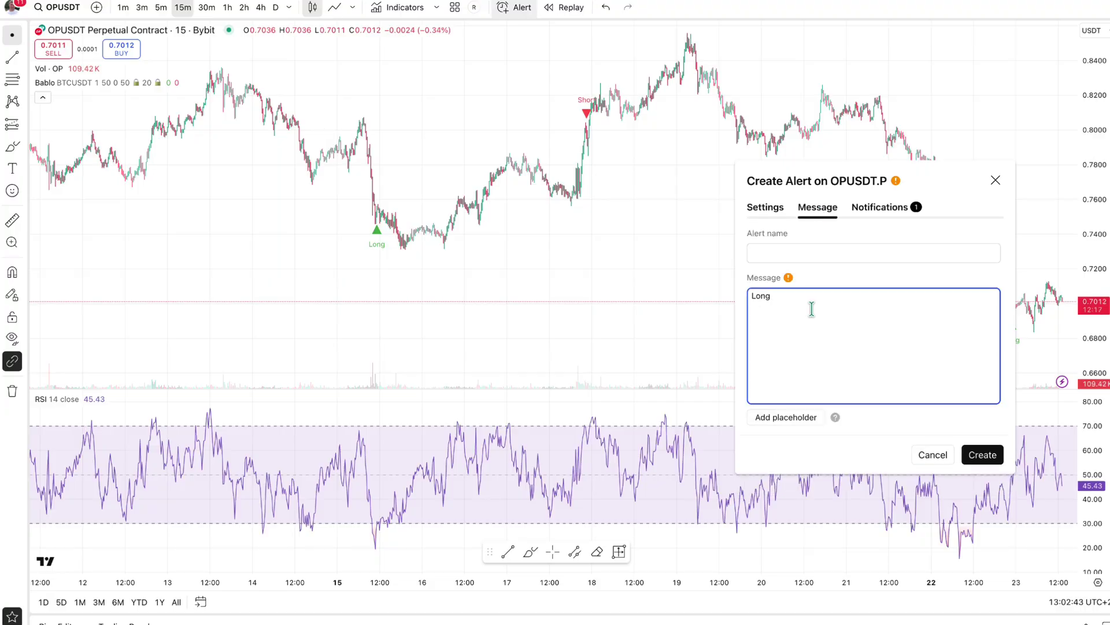
{"action": "key", "text": "ctrl+v"}
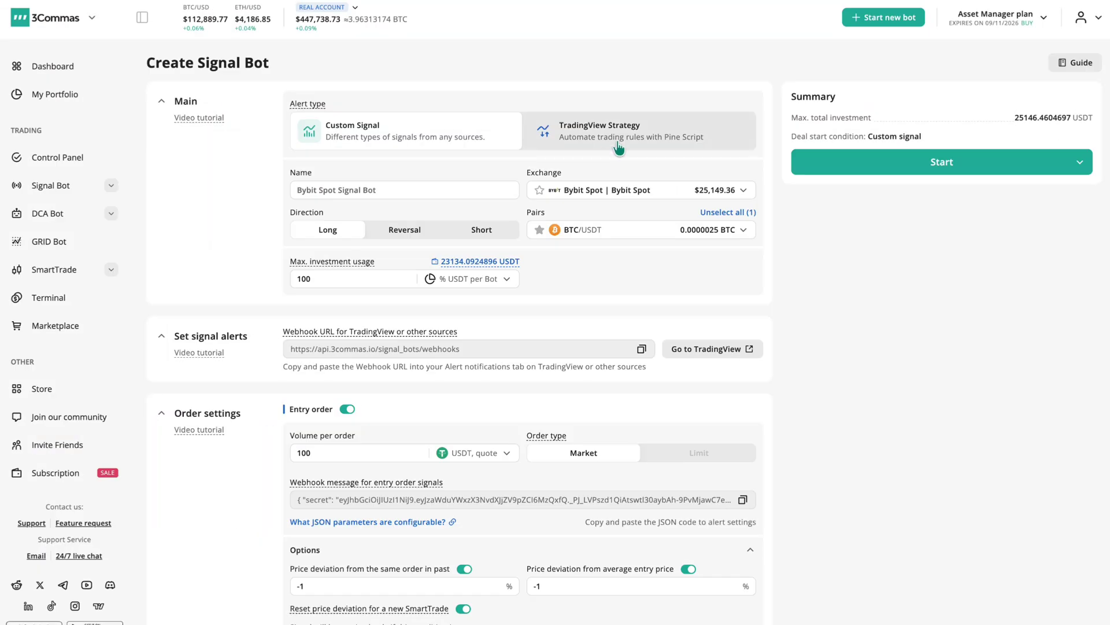
{"action": "left_click", "coordinate": [627, 139]}
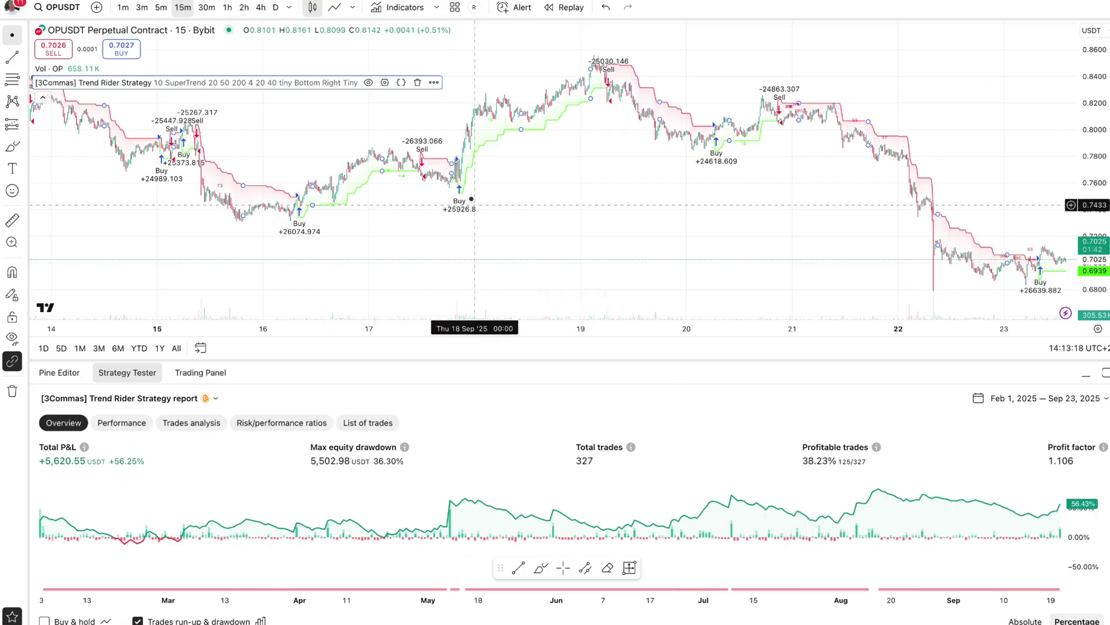
Review the Trend Rider Strategy's capital and order size properties
{"action": "left_click", "coordinate": [385, 83]}
{"action": "scroll", "coordinate": [843, 486], "scroll_direction": "down", "scroll_amount": 8}
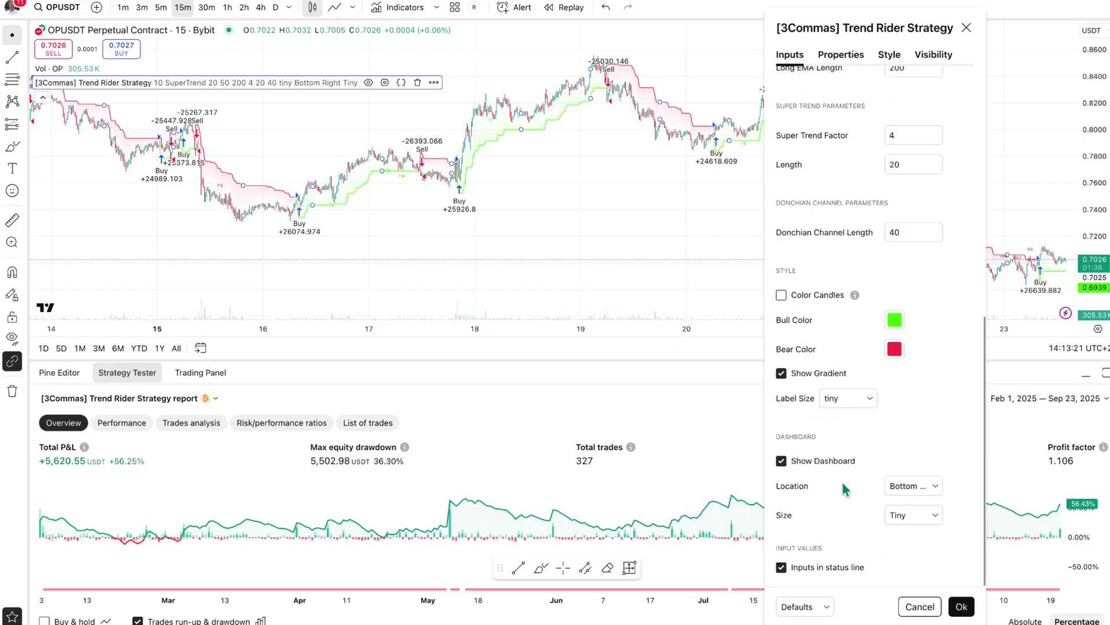
{"action": "scroll", "coordinate": [844, 485], "scroll_direction": "up", "scroll_amount": 8}
{"action": "left_click", "coordinate": [841, 55]}
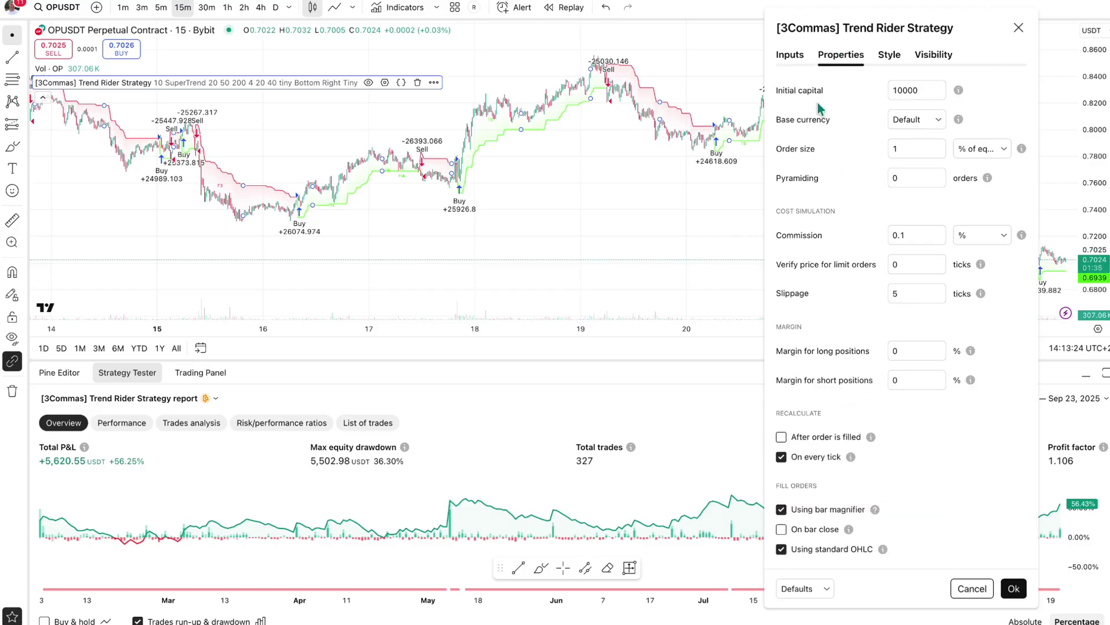
{"action": "left_click", "coordinate": [1018, 27]}
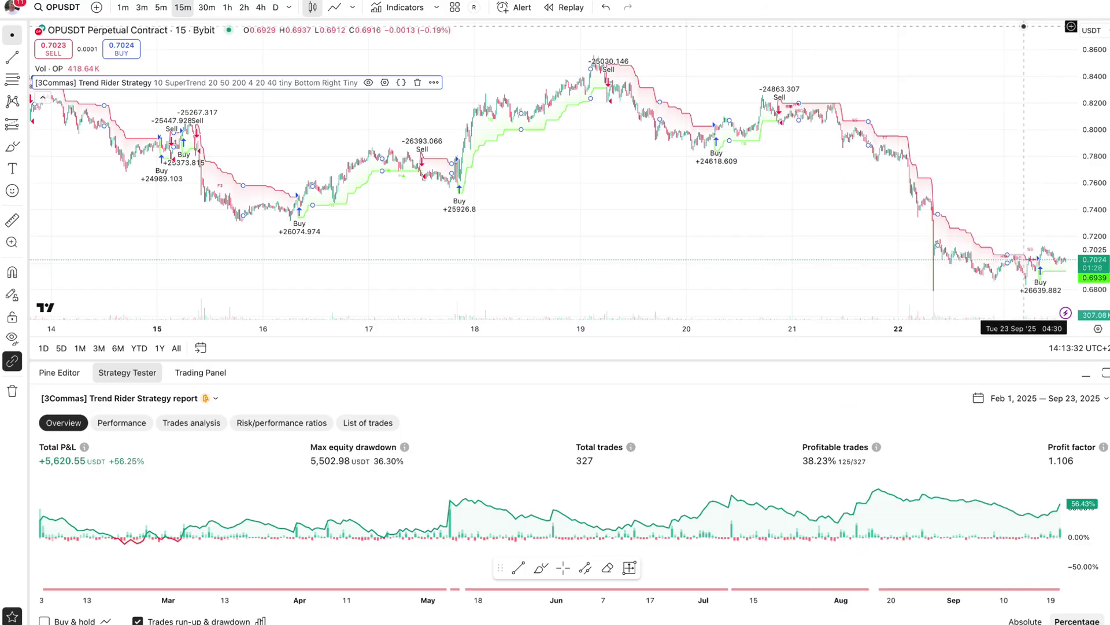
Create a new OPUSDT.P alert whose message is replaced with the 3Commas strategy JSON
{"action": "left_click", "coordinate": [517, 6]}
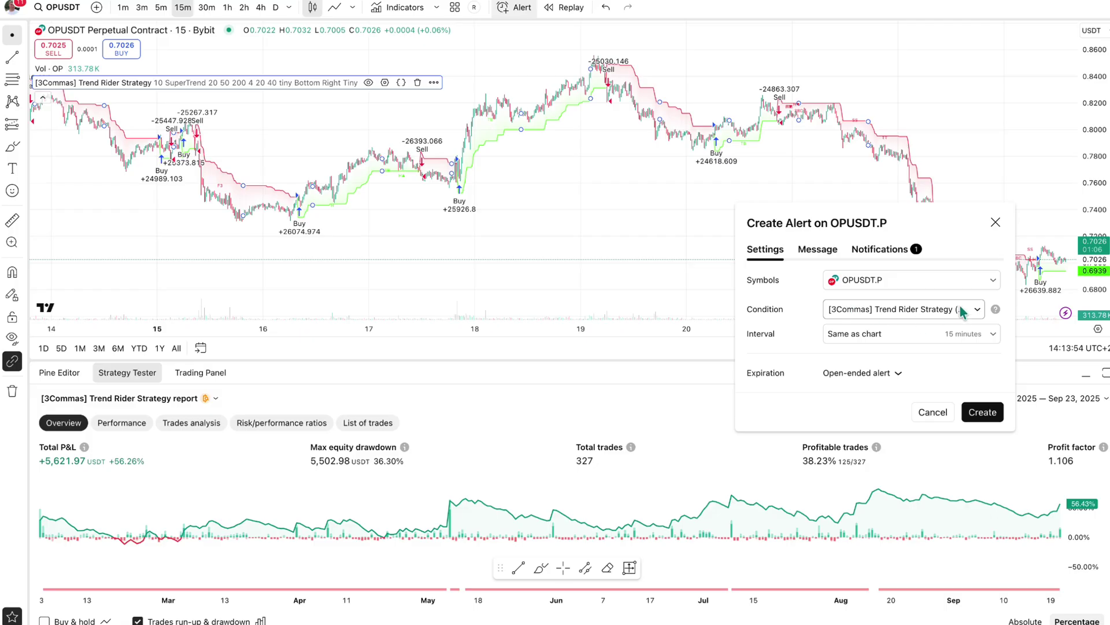
{"action": "left_click", "coordinate": [830, 254]}
{"action": "left_click", "coordinate": [831, 370]}
{"action": "key", "text": "ctrl+a"}
{"action": "key", "text": "ctrl+v"}
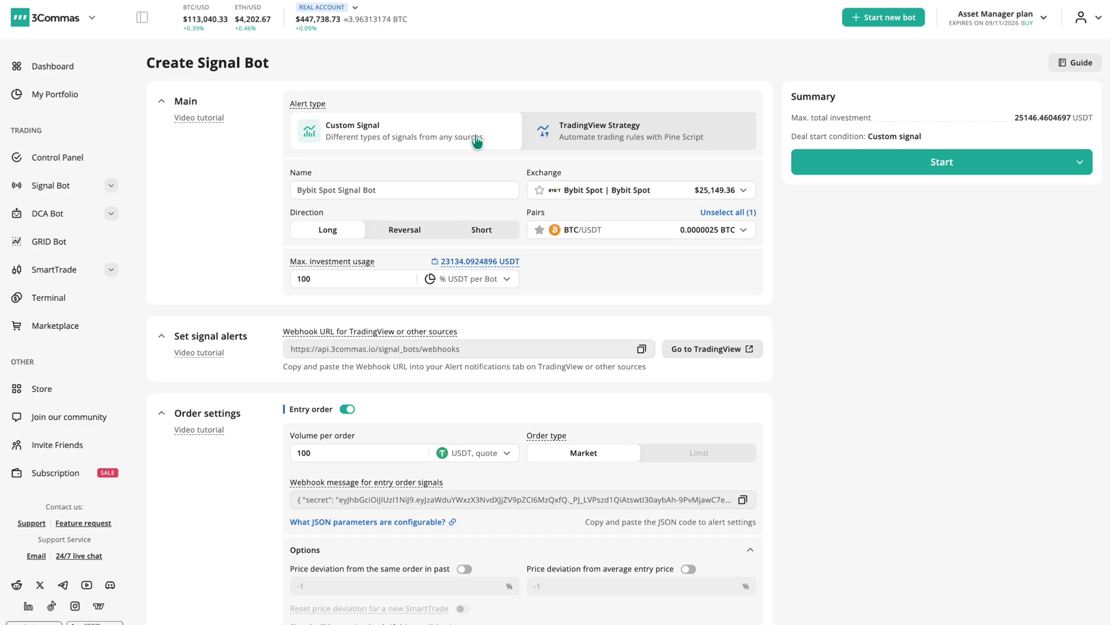
Name the bot 'Super Power Bot' and choose the Bybit Spot AA exchange account
{"action": "left_click", "coordinate": [354, 188]}
{"action": "type", "text": "Super Power Bot"}
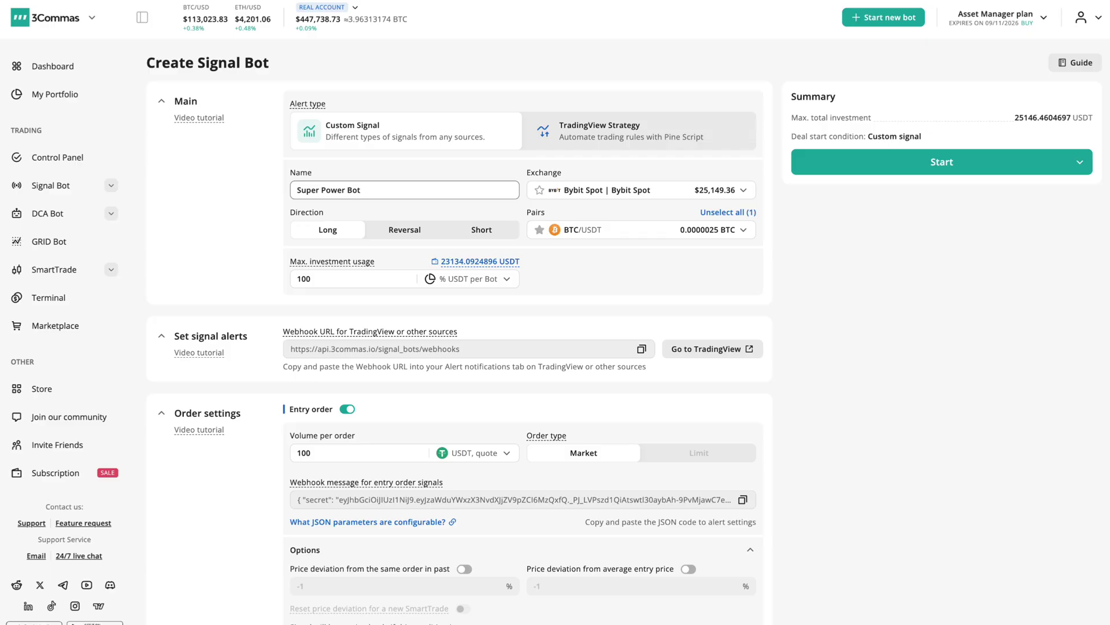
{"action": "left_click", "coordinate": [560, 194]}
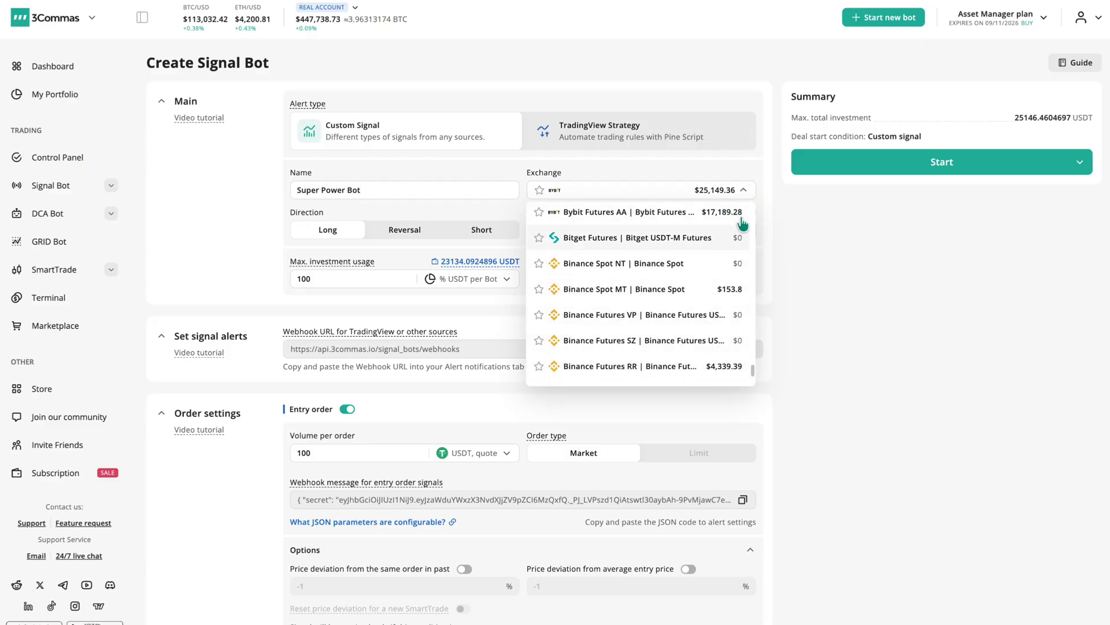
{"action": "left_click", "coordinate": [739, 189]}
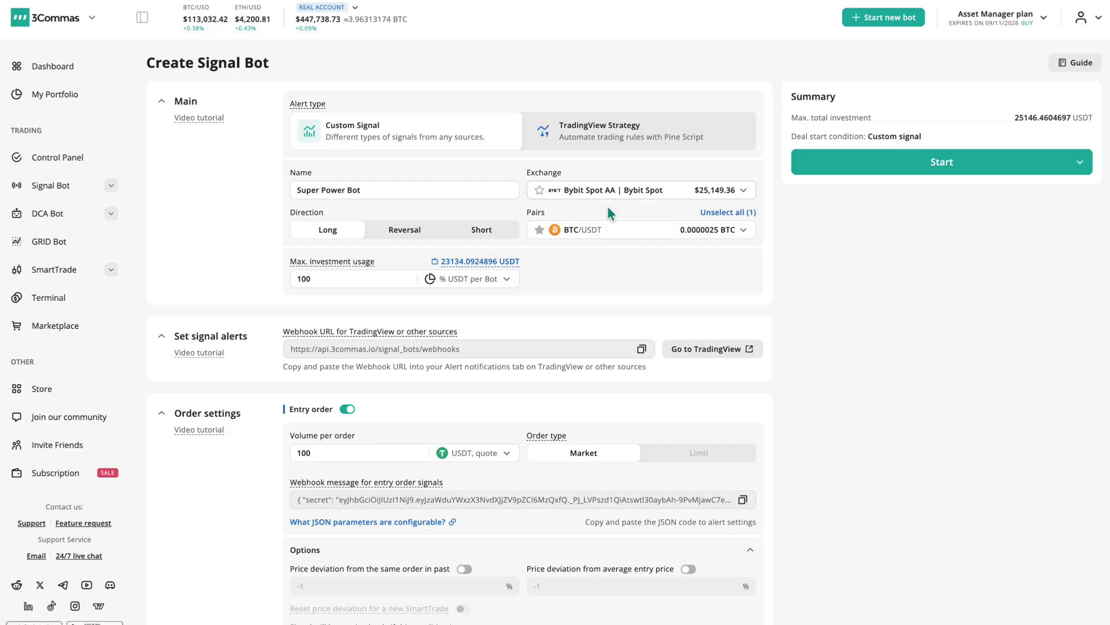
Try Short and Reversal directions and raise leverage to about 12
{"action": "left_click", "coordinate": [474, 237]}
{"action": "left_click", "coordinate": [405, 231]}
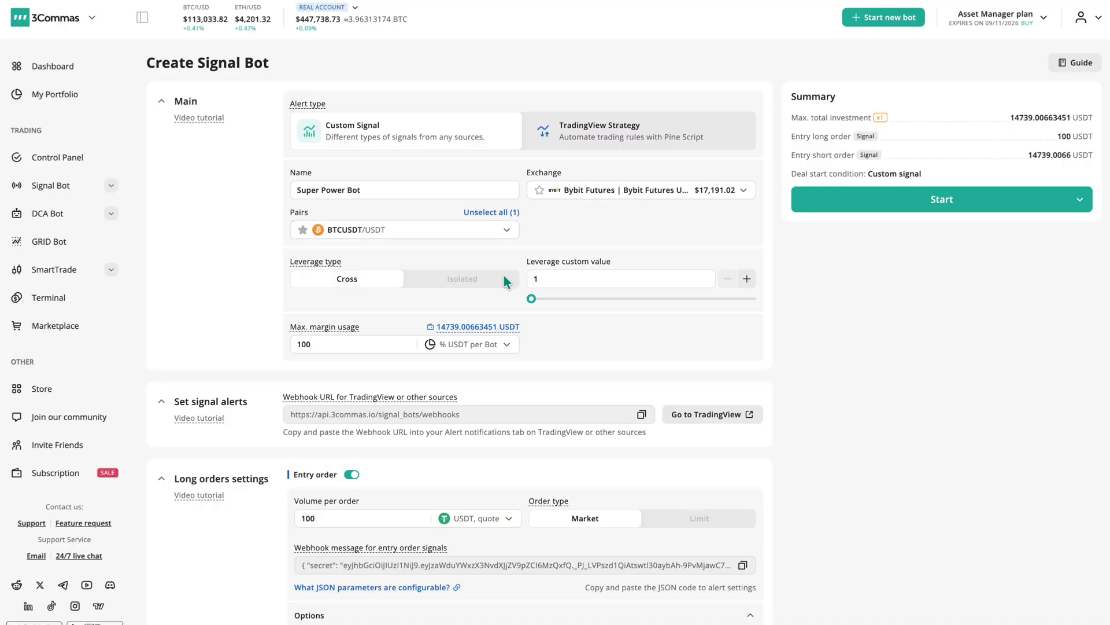
{"action": "left_click_drag", "start_coordinate": [534, 298], "coordinate": [553, 298]}
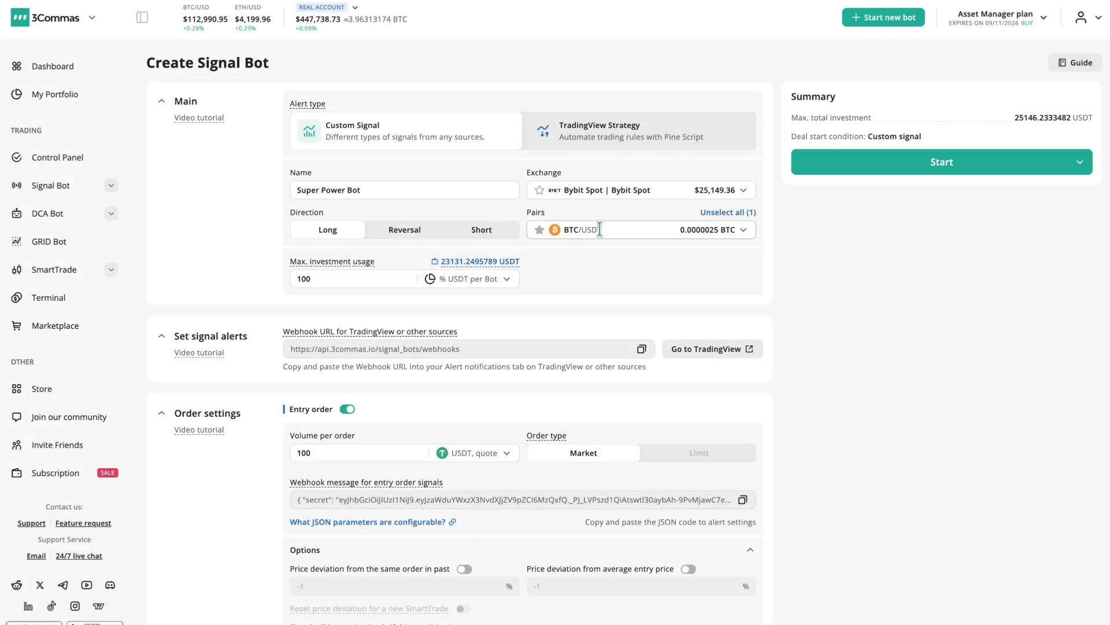
Add SOL, ETH, XRP, DOGE, PEPE and ADA USDT pairs for seven traded pairs
{"action": "left_click", "coordinate": [599, 229]}
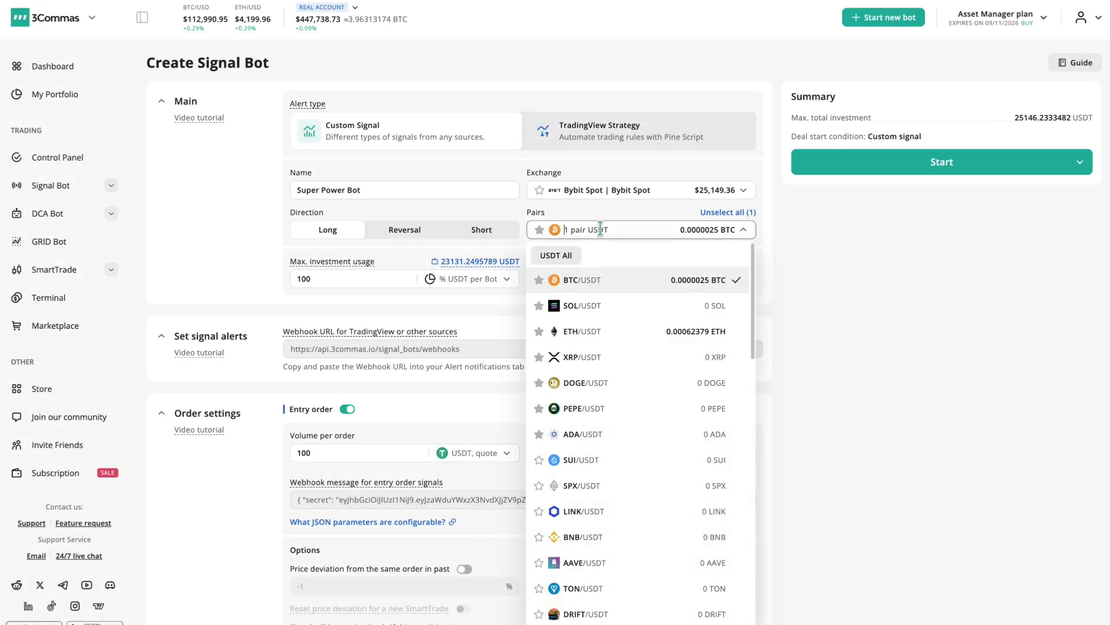
{"action": "left_click", "coordinate": [600, 304]}
{"action": "left_click", "coordinate": [600, 330]}
{"action": "left_click", "coordinate": [598, 359]}
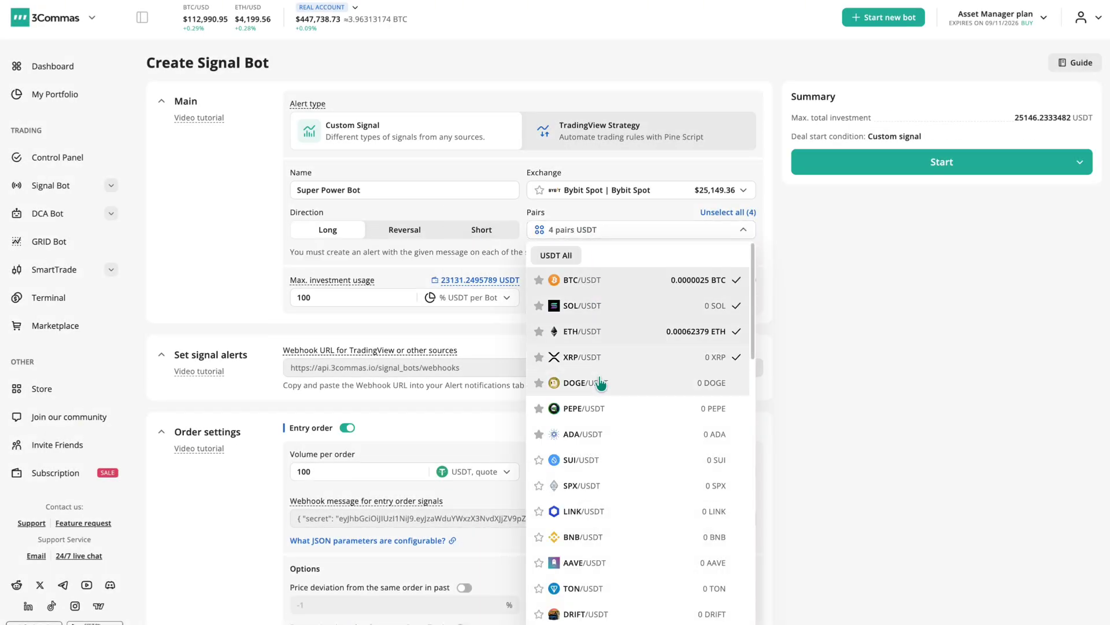
{"action": "left_click", "coordinate": [601, 384]}
{"action": "left_click", "coordinate": [606, 410]}
{"action": "left_click", "coordinate": [614, 438]}
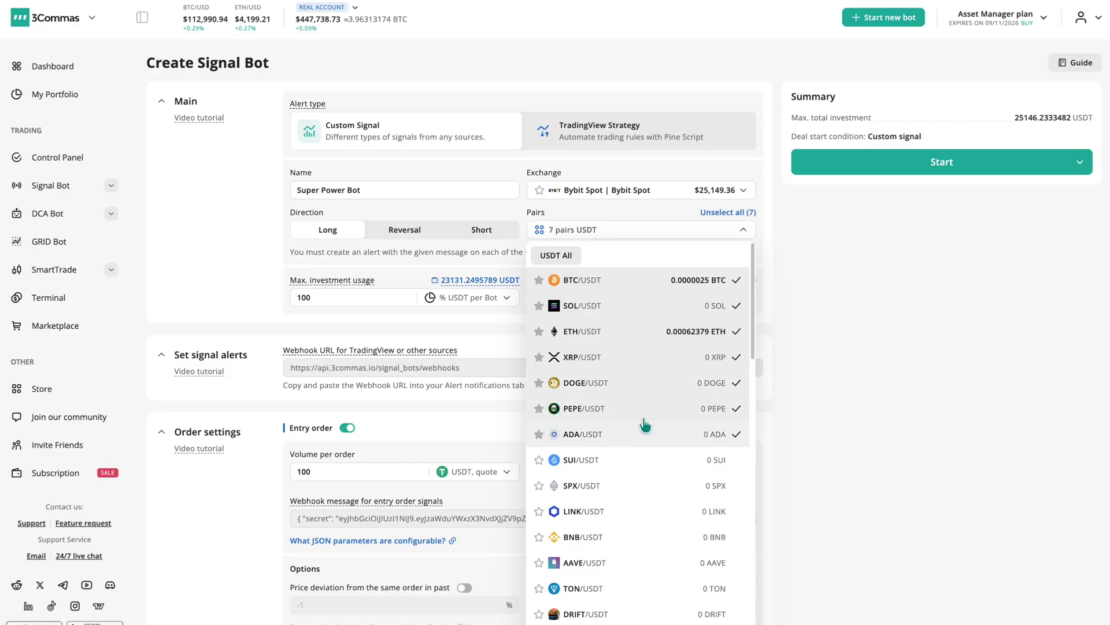
{"action": "left_click", "coordinate": [794, 282]}
Cap investment at 1000 USDT per Bot and active SmartTrades at 5, then copy the webhook URL
{"action": "left_click", "coordinate": [439, 297]}
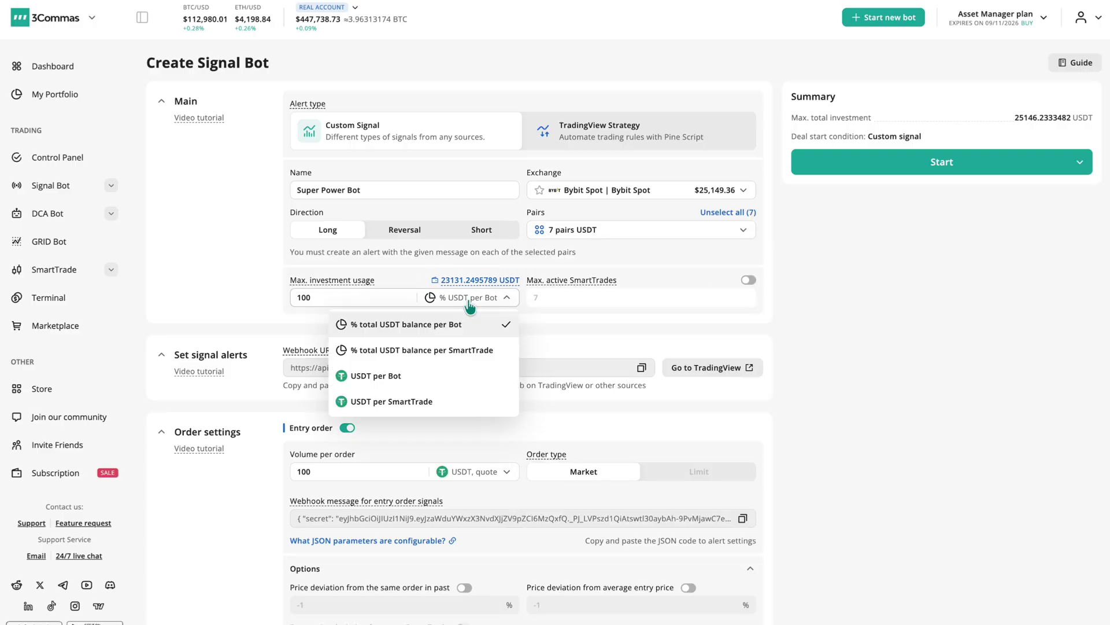
{"action": "left_click", "coordinate": [410, 377]}
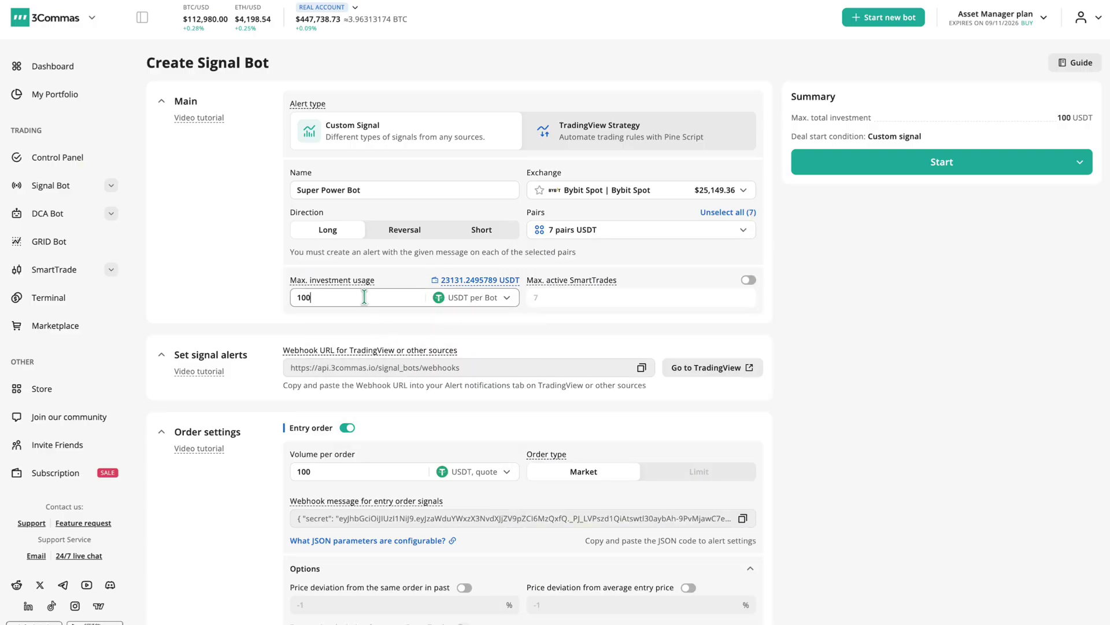
{"action": "left_click", "coordinate": [374, 319]}
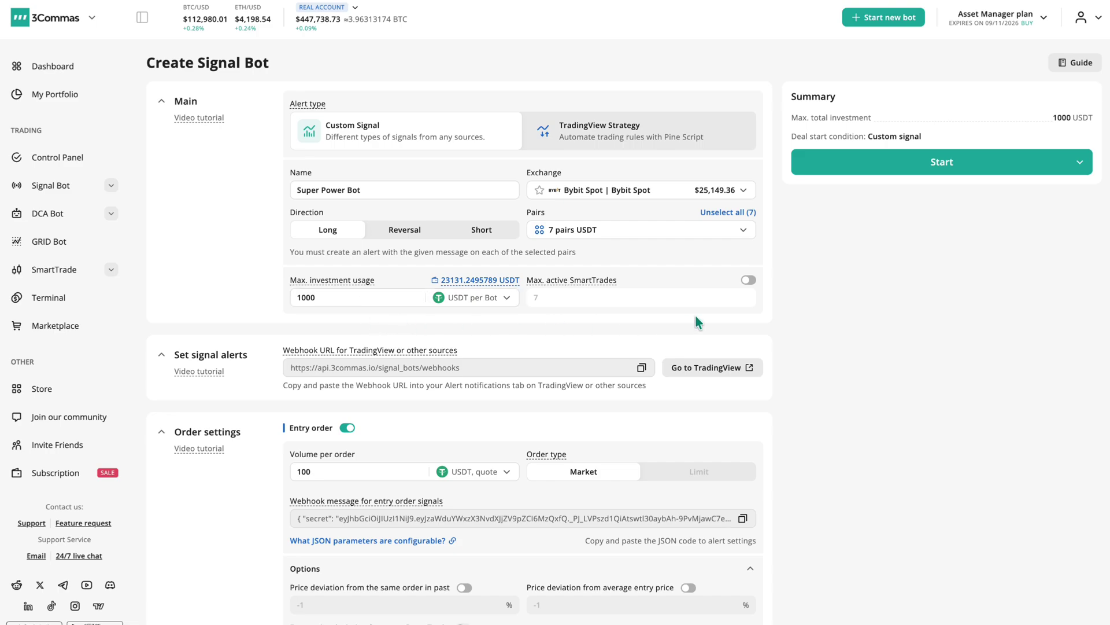
{"action": "left_click", "coordinate": [749, 281]}
{"action": "left_click", "coordinate": [576, 299]}
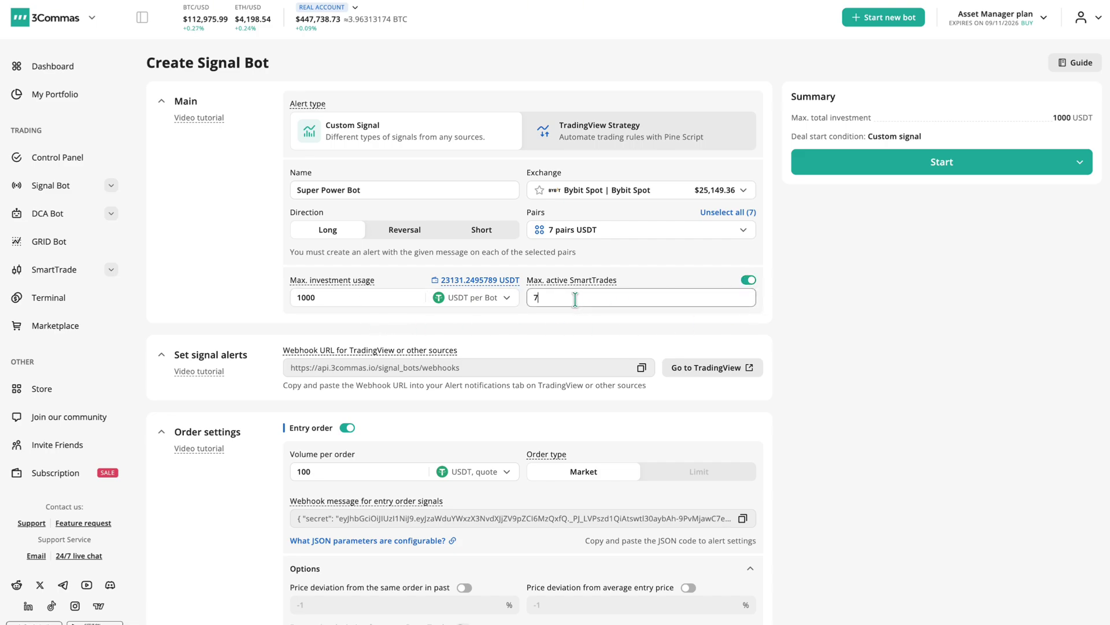
{"action": "left_click", "coordinate": [523, 319]}
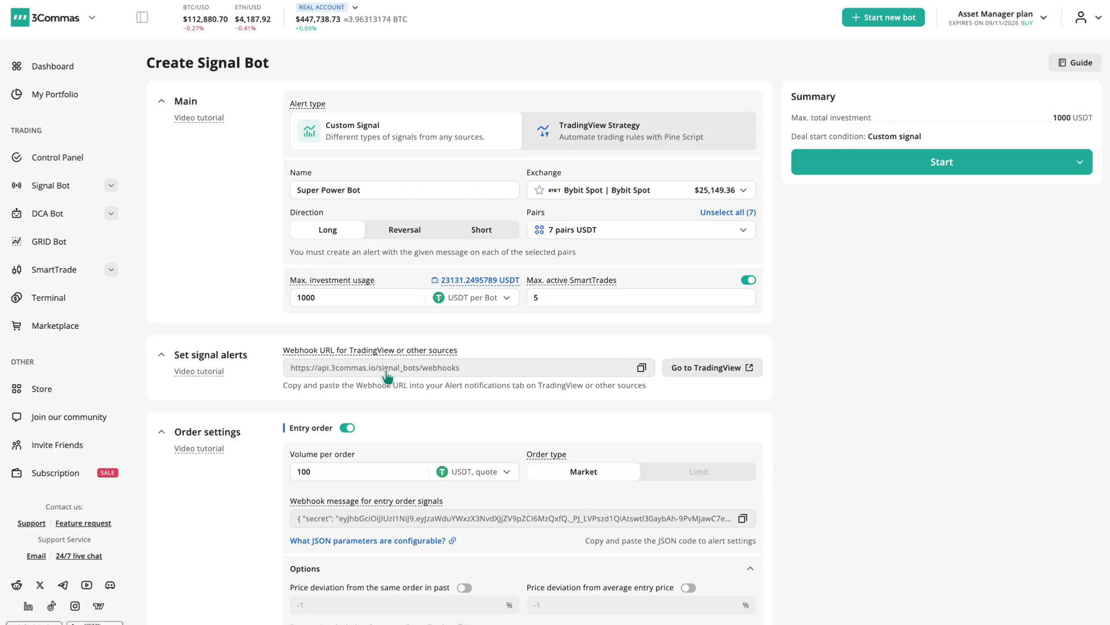
{"action": "left_click", "coordinate": [642, 369]}
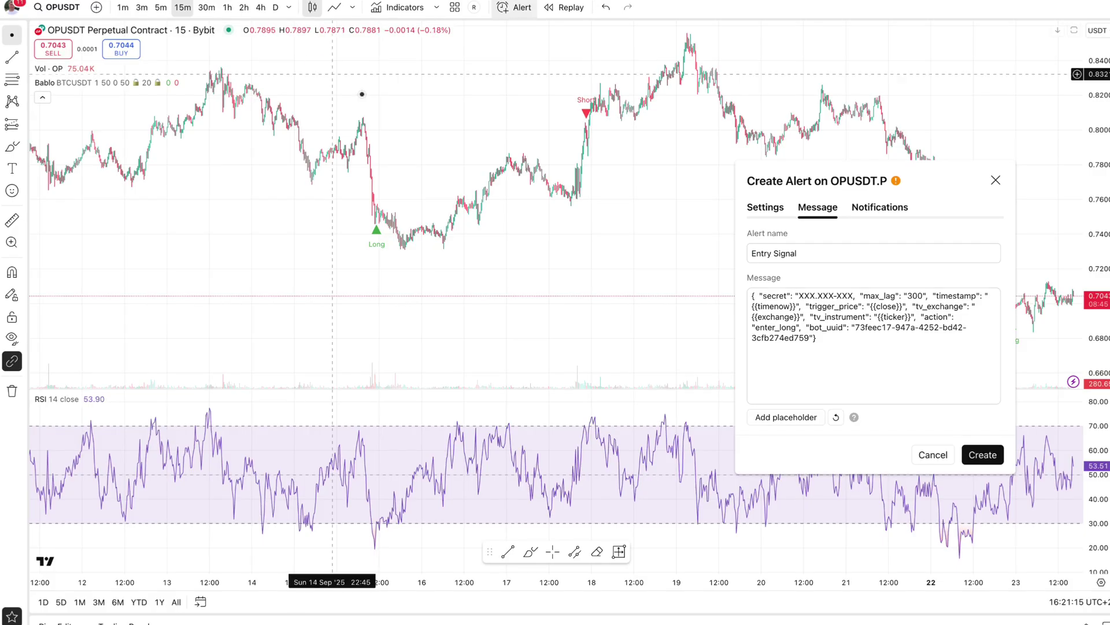
{"action": "left_click", "coordinate": [884, 209]}
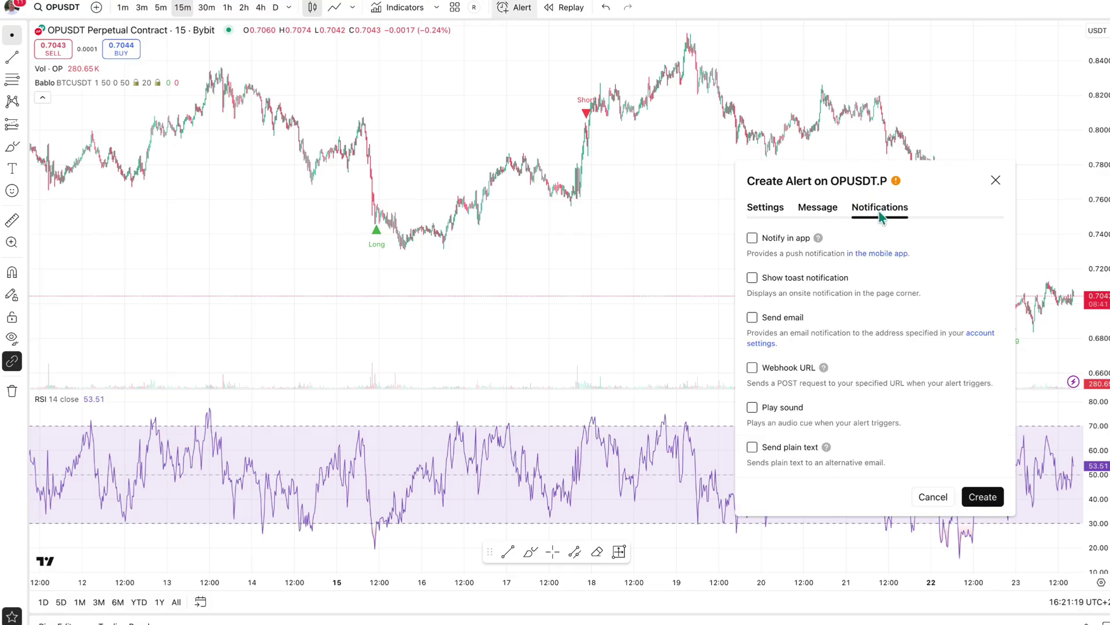
{"action": "left_click", "coordinate": [752, 367]}
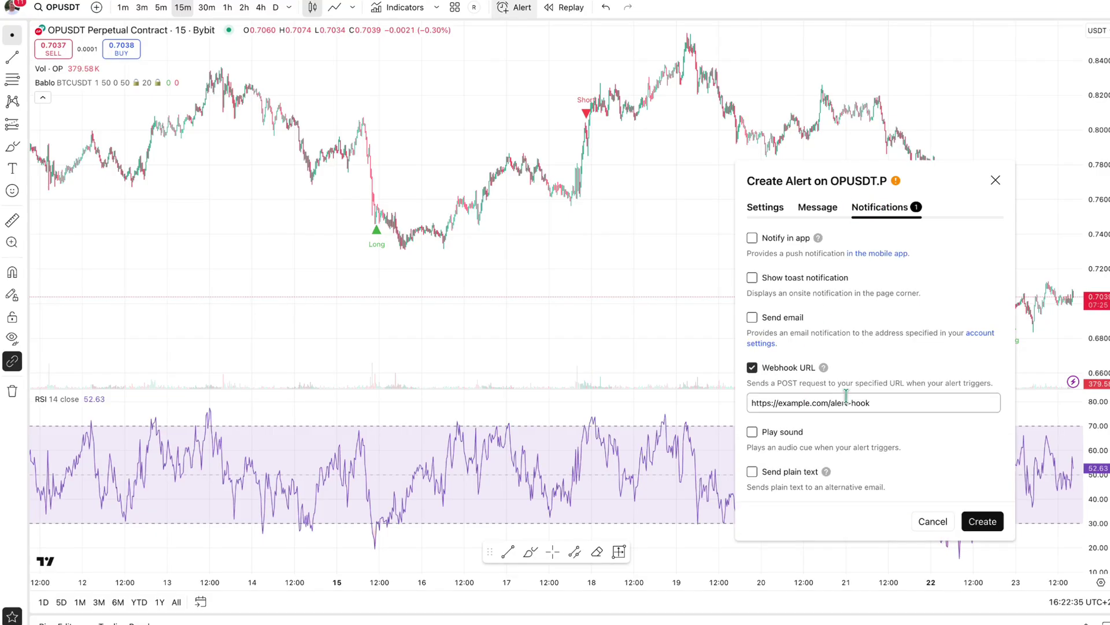
{"action": "left_click", "coordinate": [897, 403]}
{"action": "left_click_drag", "start_coordinate": [897, 403], "coordinate": [751, 403]}
{"action": "key", "text": "ctrl+v"}
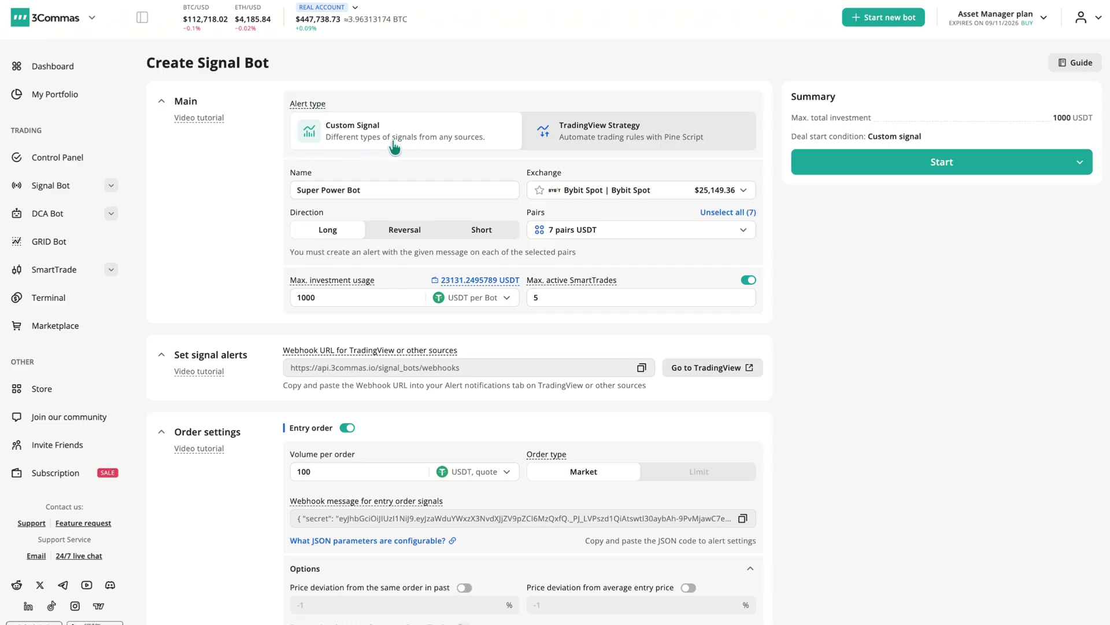
Set the order volume to 50, sent in the webhook (quote), with a Limit entry order type
{"action": "scroll", "coordinate": [193, 473], "scroll_direction": "down", "scroll_amount": 4}
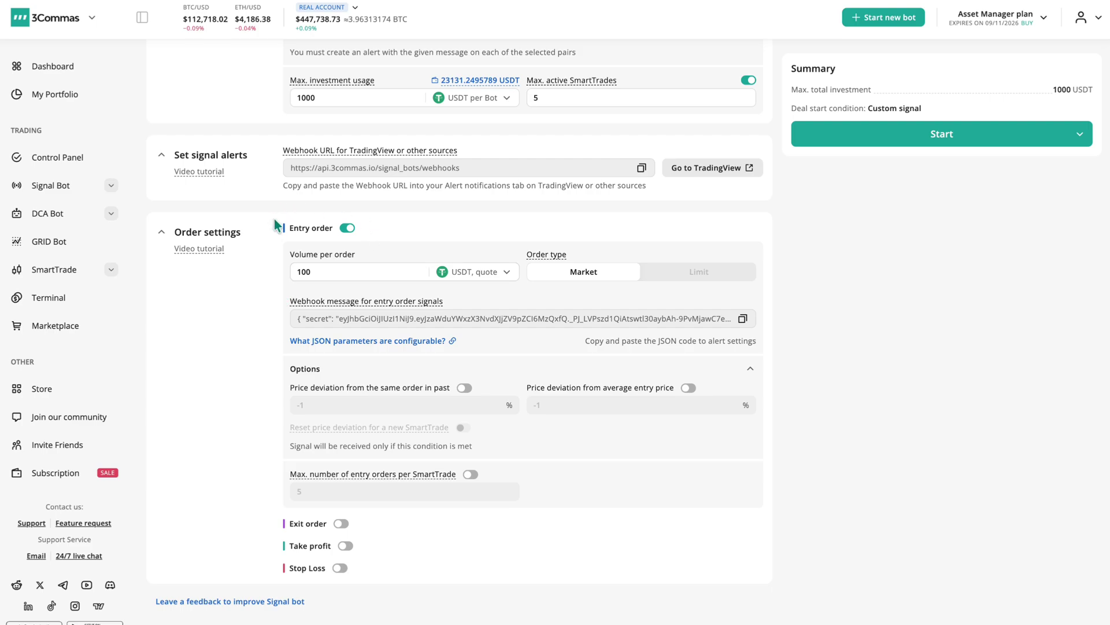
{"action": "left_click_drag", "start_coordinate": [316, 269], "coordinate": [292, 269]}
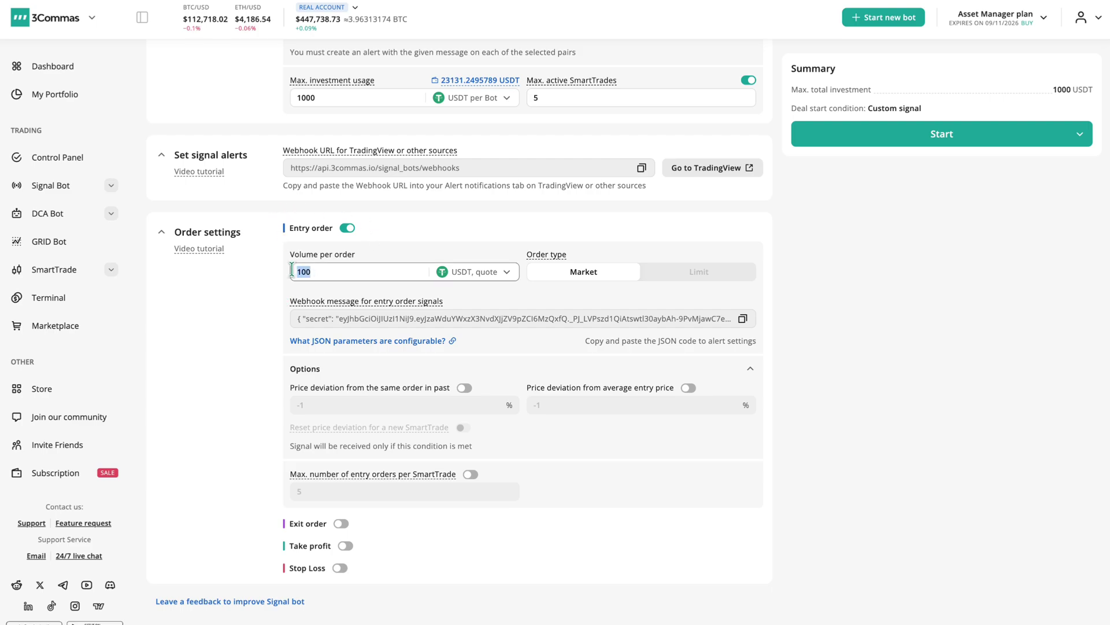
{"action": "type", "text": "50"}
{"action": "left_click", "coordinate": [477, 273]}
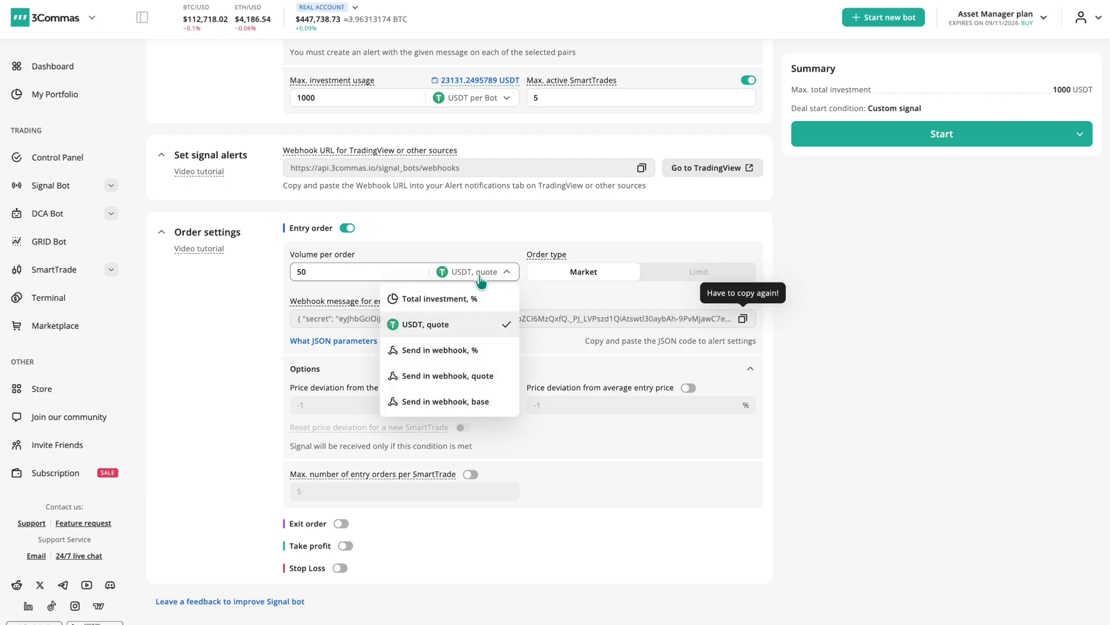
{"action": "left_click", "coordinate": [447, 377]}
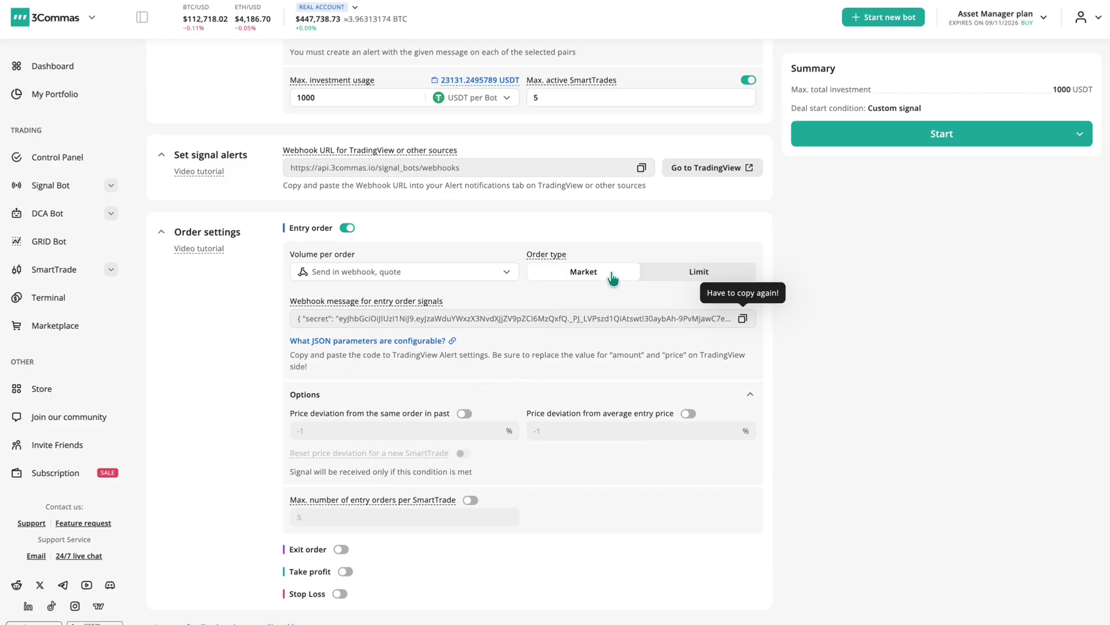
{"action": "left_click", "coordinate": [666, 280]}
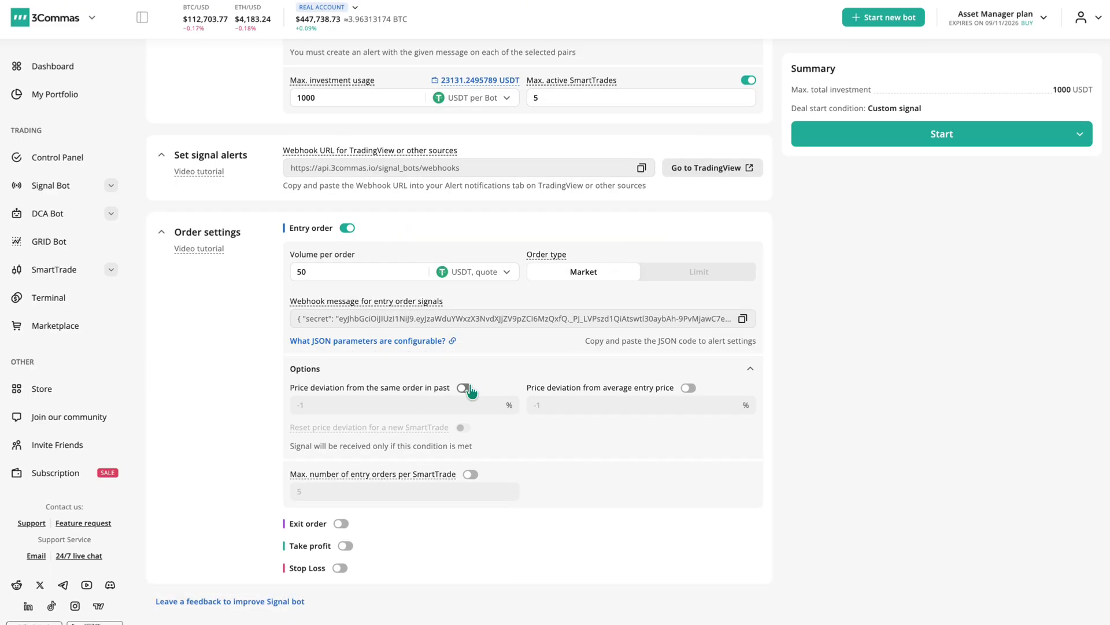
Require deviation from the same past order and -2% from the average entry, resetting per SmartTrade
{"action": "left_click", "coordinate": [465, 388]}
{"action": "left_click", "coordinate": [303, 405]}
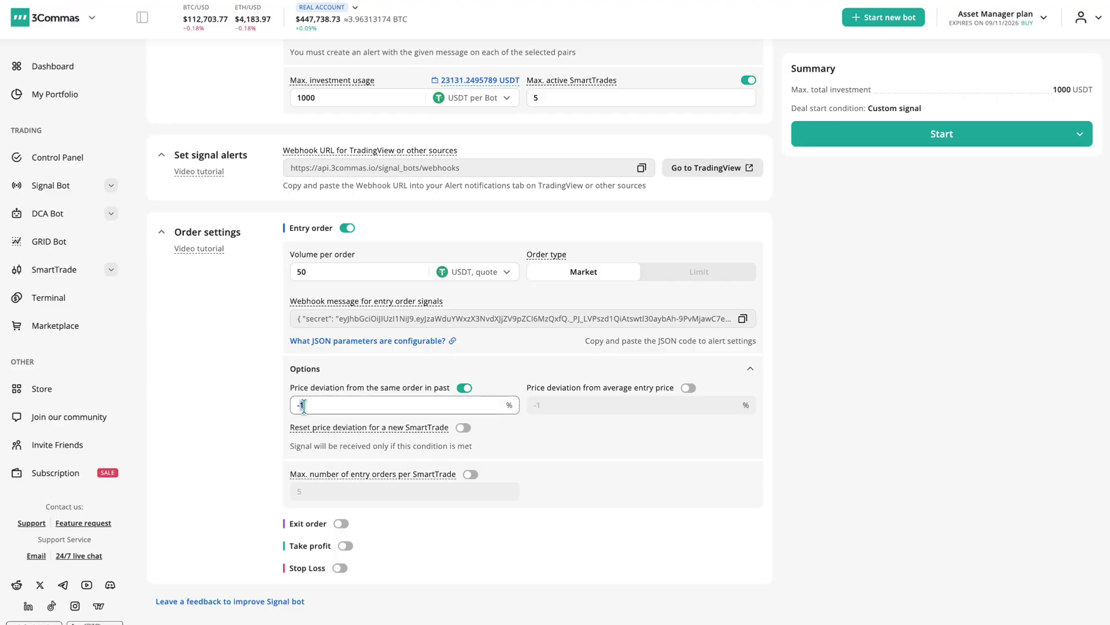
{"action": "left_click", "coordinate": [688, 388]}
{"action": "left_click", "coordinate": [537, 404]}
{"action": "key", "text": "BackSpace"}
{"action": "type", "text": "2"}
{"action": "left_click", "coordinate": [464, 428]}
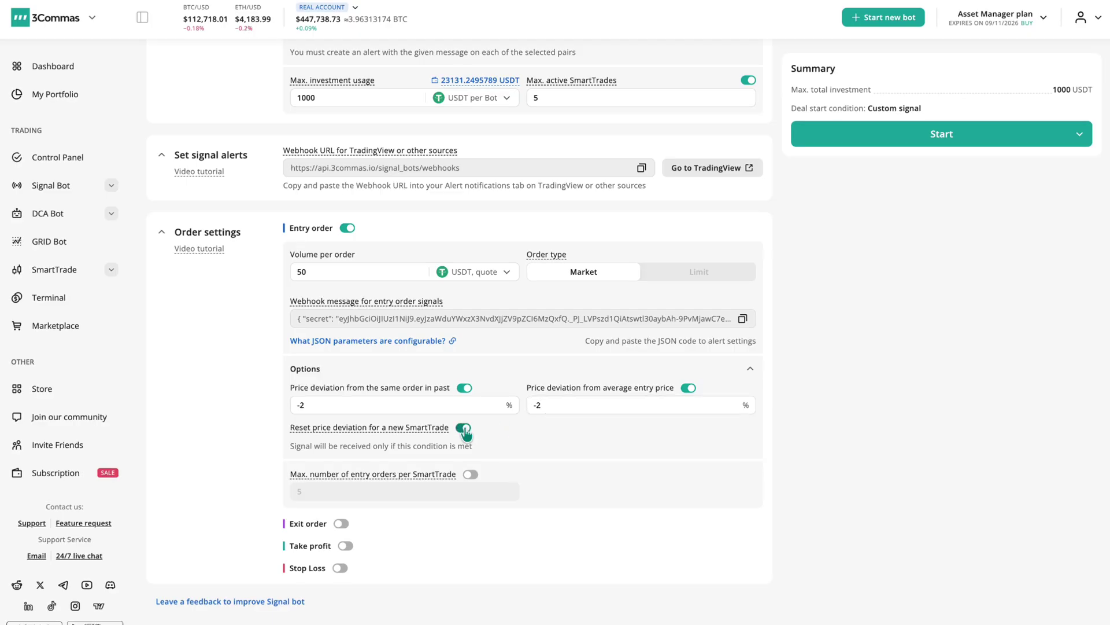
Cap entry orders at 7 and enable exit orders
{"action": "left_click", "coordinate": [469, 474]}
{"action": "left_click", "coordinate": [381, 491]}
{"action": "key", "text": "BackSpace"}
{"action": "type", "text": "7"}
{"action": "left_click", "coordinate": [563, 503]}
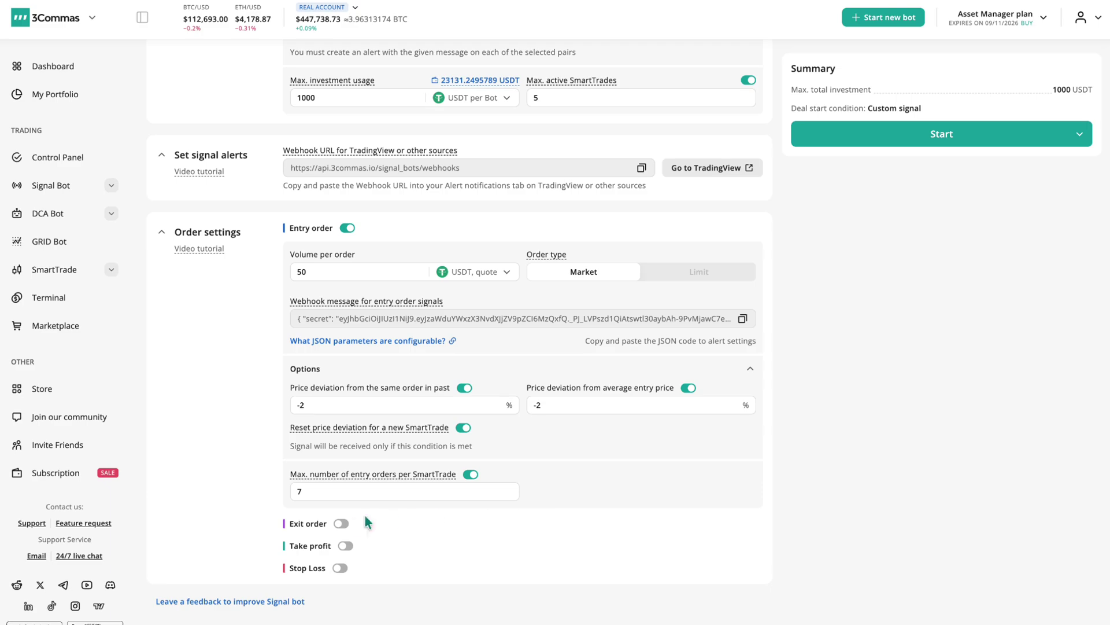
{"action": "left_click", "coordinate": [343, 524]}
{"action": "scroll", "coordinate": [538, 538], "scroll_direction": "down", "scroll_amount": 3}
Keep exit volume in Position % and set both exit price deviations to 2%
{"action": "left_click", "coordinate": [495, 414]}
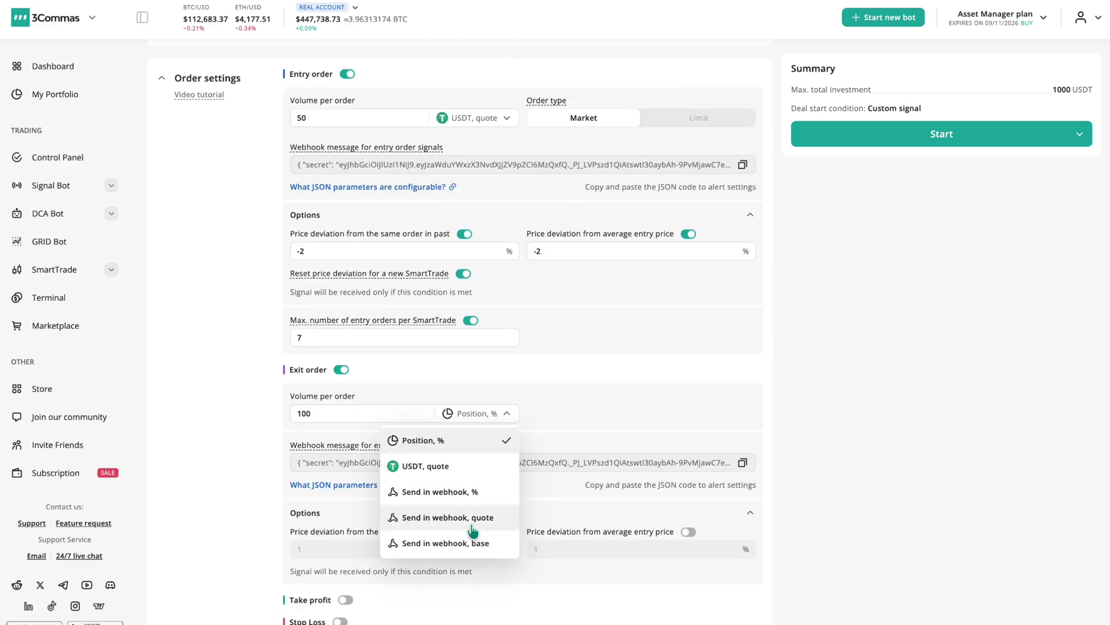
{"action": "left_click", "coordinate": [538, 417]}
{"action": "scroll", "coordinate": [520, 445], "scroll_direction": "down", "scroll_amount": 1}
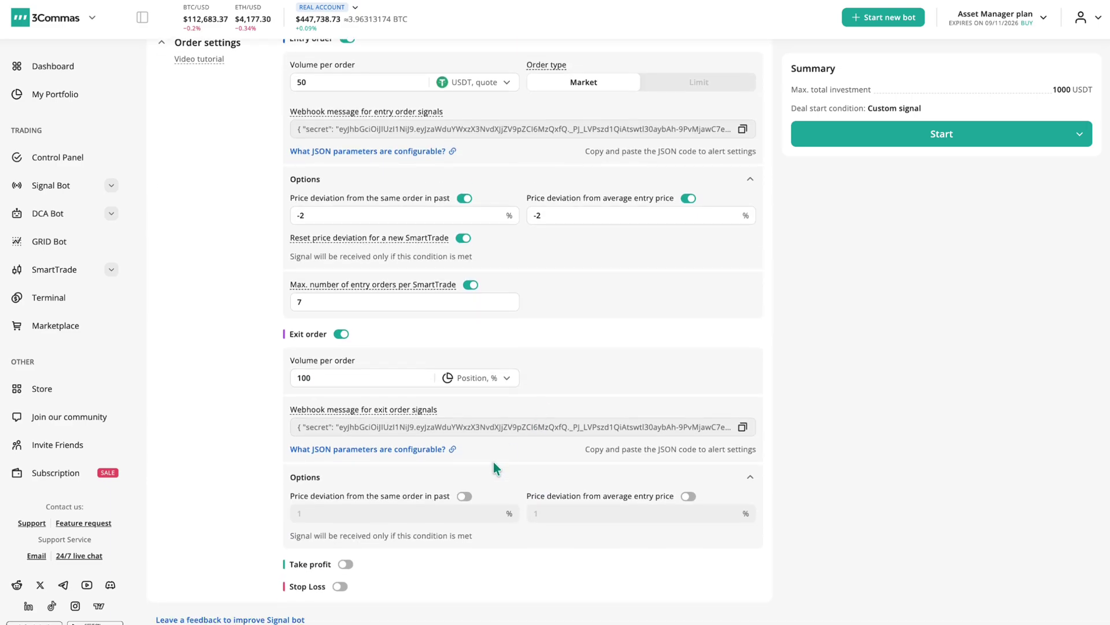
{"action": "left_click", "coordinate": [469, 498]}
{"action": "left_click_drag", "start_coordinate": [417, 513], "coordinate": [291, 517]}
{"action": "type", "text": "2"}
{"action": "left_click", "coordinate": [688, 496]}
{"action": "left_click_drag", "start_coordinate": [558, 512], "coordinate": [527, 523]}
{"action": "type", "text": "2"}
Enable take profit with four targets and trailing deviation on the last target
{"action": "scroll", "coordinate": [529, 538], "scroll_direction": "down", "scroll_amount": 1}
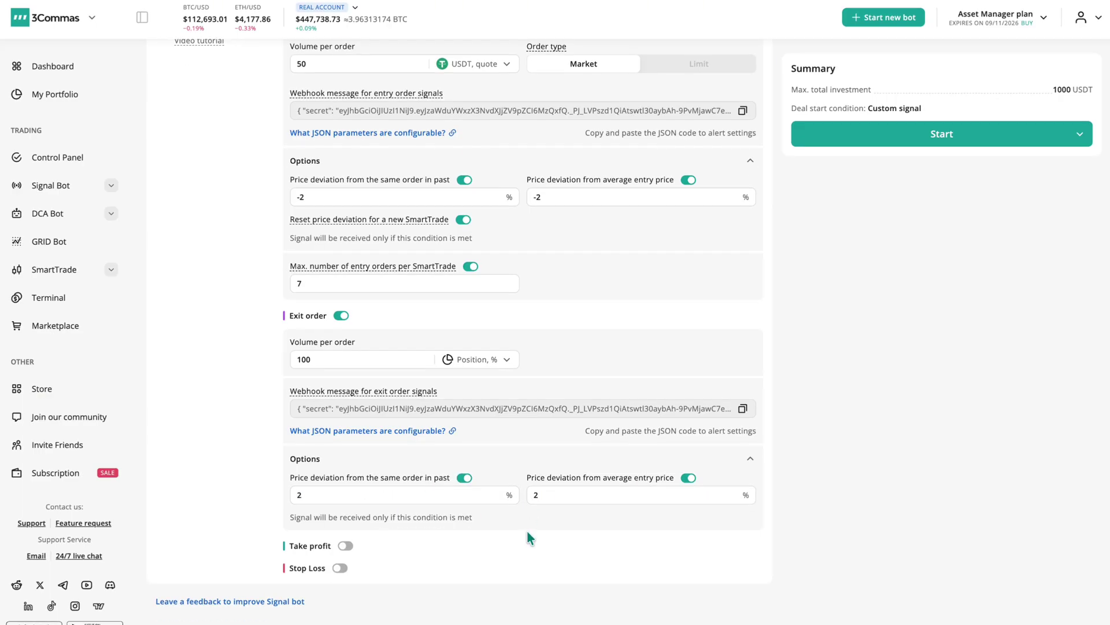
{"action": "left_click", "coordinate": [347, 546]}
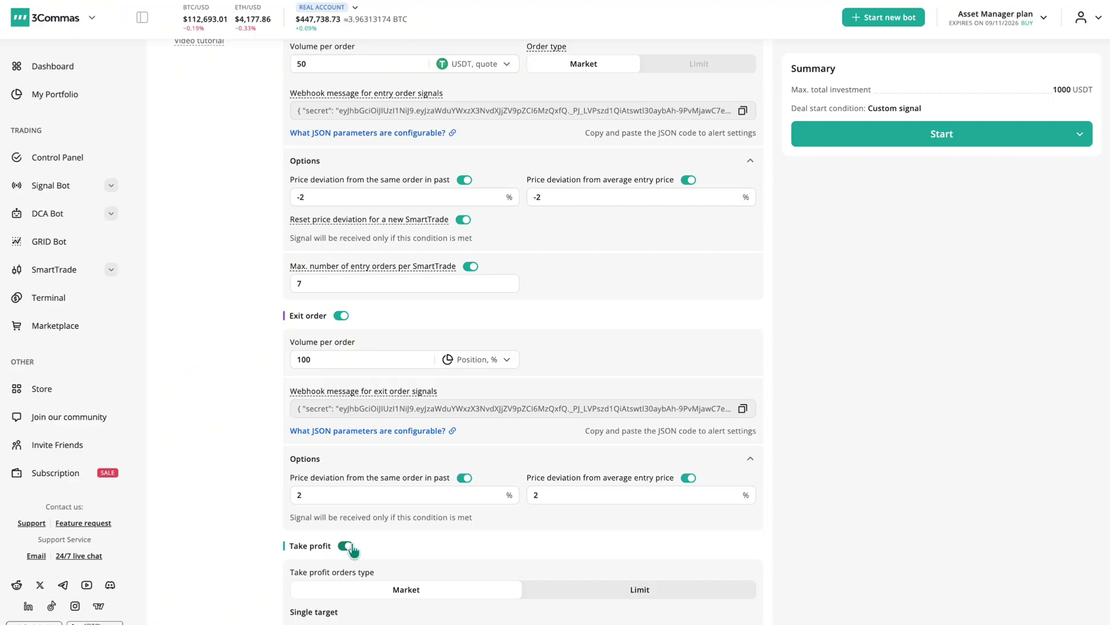
{"action": "scroll", "coordinate": [353, 546], "scroll_direction": "down", "scroll_amount": 1}
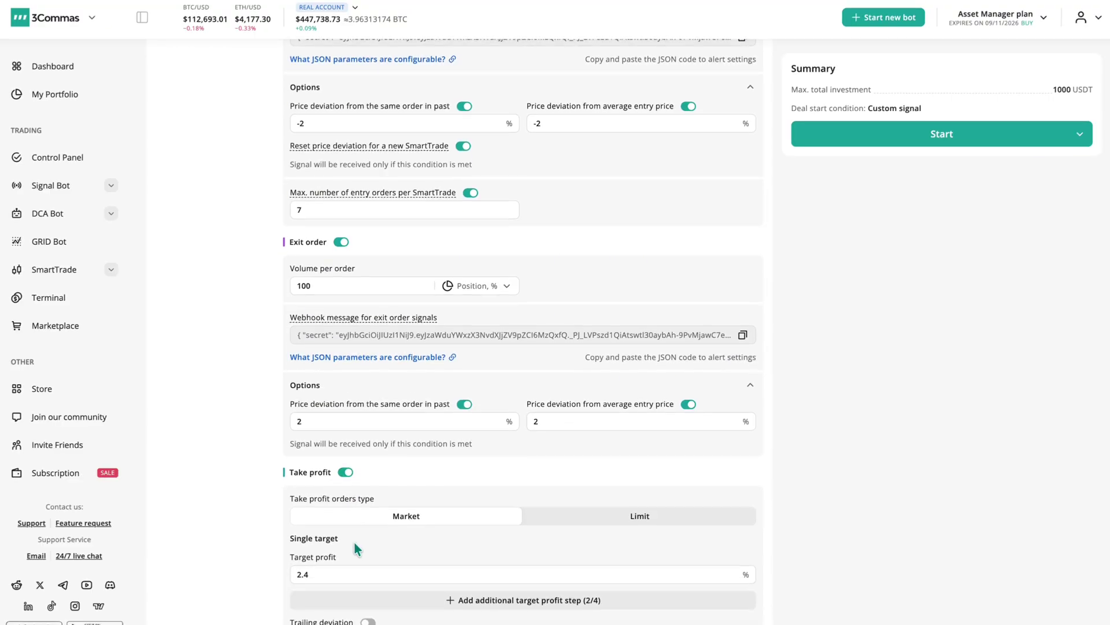
{"action": "scroll", "coordinate": [354, 542], "scroll_direction": "down", "scroll_amount": 1}
{"action": "left_click", "coordinate": [517, 513]}
{"action": "left_click", "coordinate": [522, 538]}
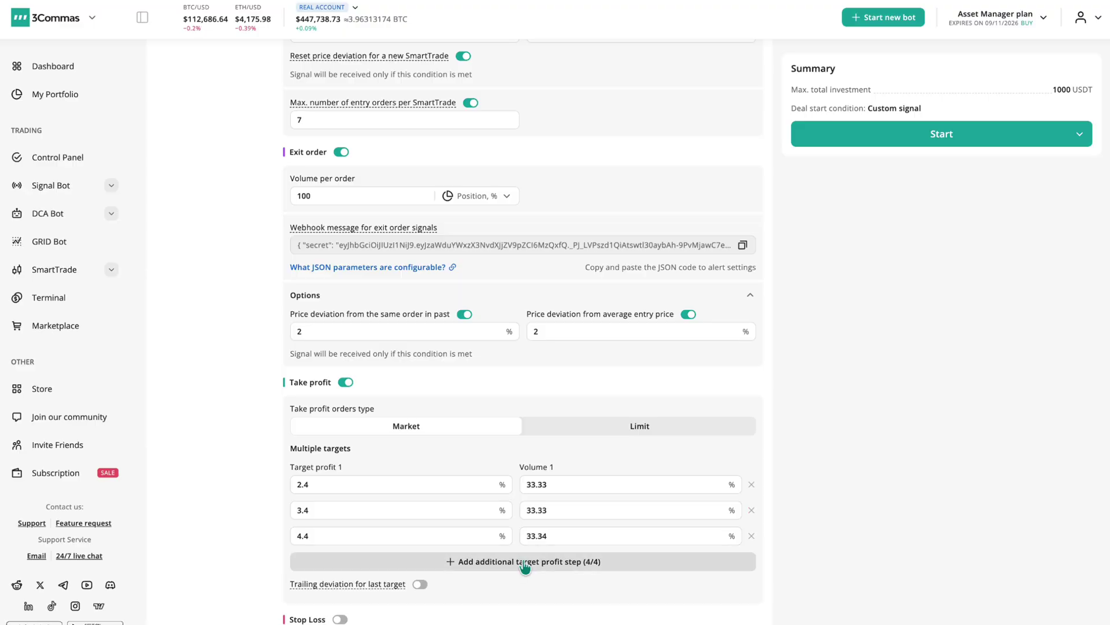
{"action": "left_click", "coordinate": [525, 561]}
{"action": "scroll", "coordinate": [474, 579], "scroll_direction": "down", "scroll_amount": 1}
{"action": "left_click", "coordinate": [421, 534]}
{"action": "left_click_drag", "start_coordinate": [490, 536], "coordinate": [506, 537]}
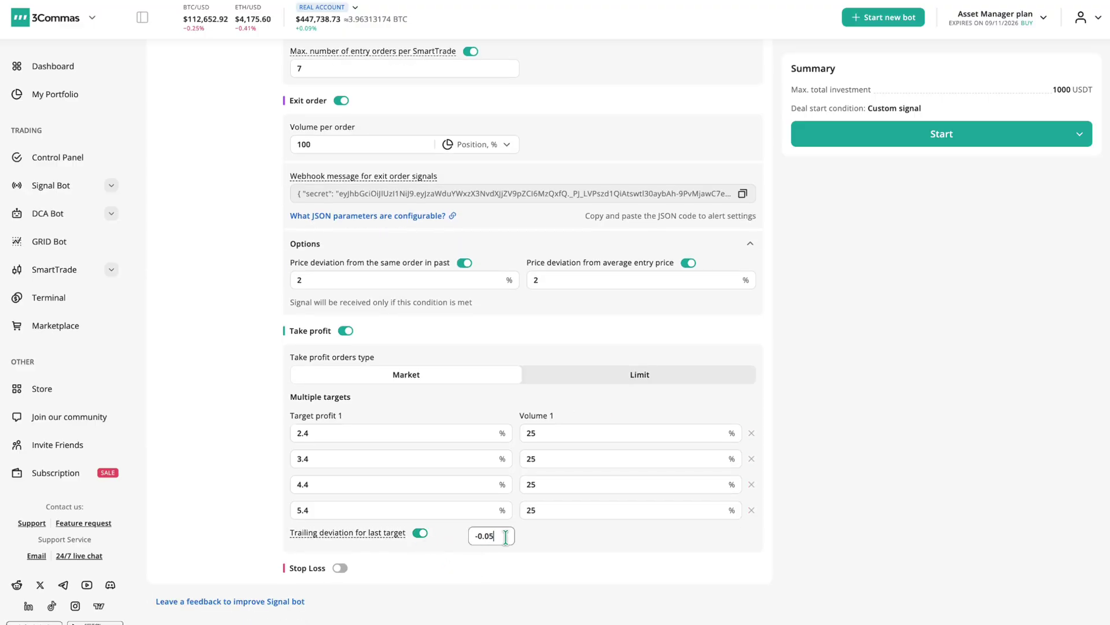
Enable a -7% stop loss with breakeven
{"action": "left_click", "coordinate": [340, 569]}
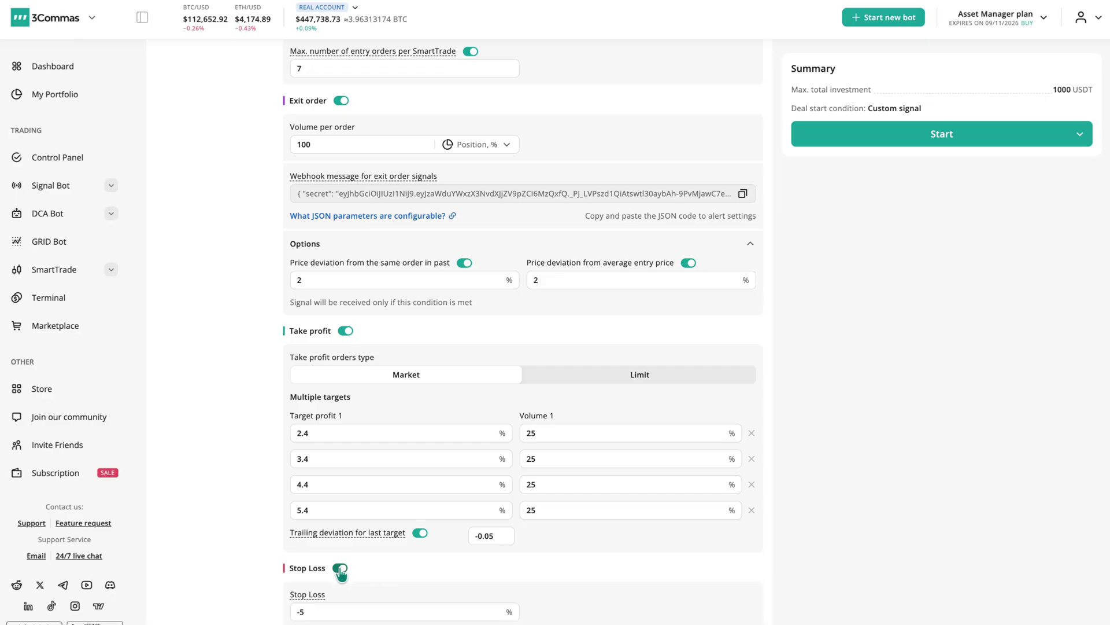
{"action": "scroll", "coordinate": [339, 568], "scroll_direction": "down", "scroll_amount": 2}
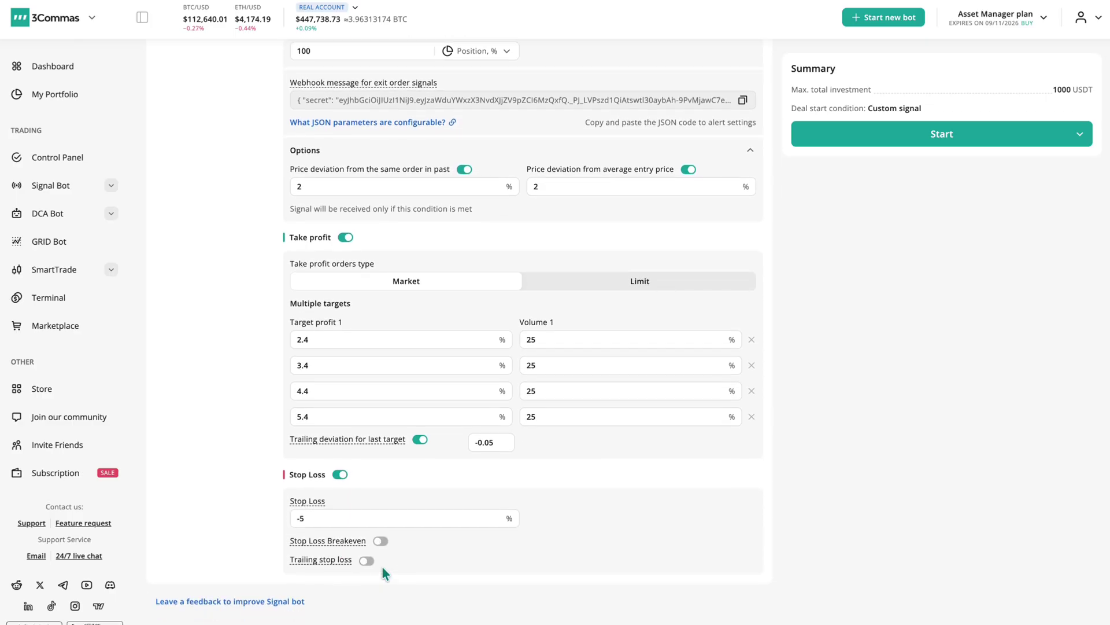
{"action": "left_click", "coordinate": [363, 519]}
{"action": "double_click", "coordinate": [311, 520]}
{"action": "type", "text": "7"}
{"action": "left_click", "coordinate": [381, 542]}
Start Super Power Bot and confirm it appears among the active bots
{"action": "left_click", "coordinate": [954, 134]}
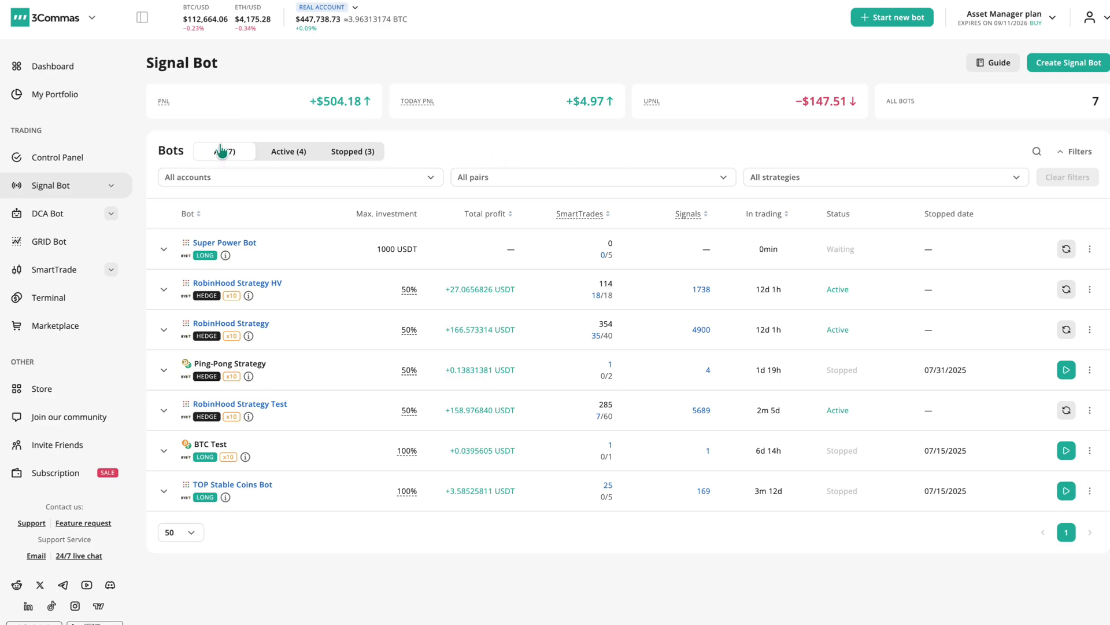
{"action": "left_click", "coordinate": [278, 153]}
{"action": "left_click", "coordinate": [349, 156]}
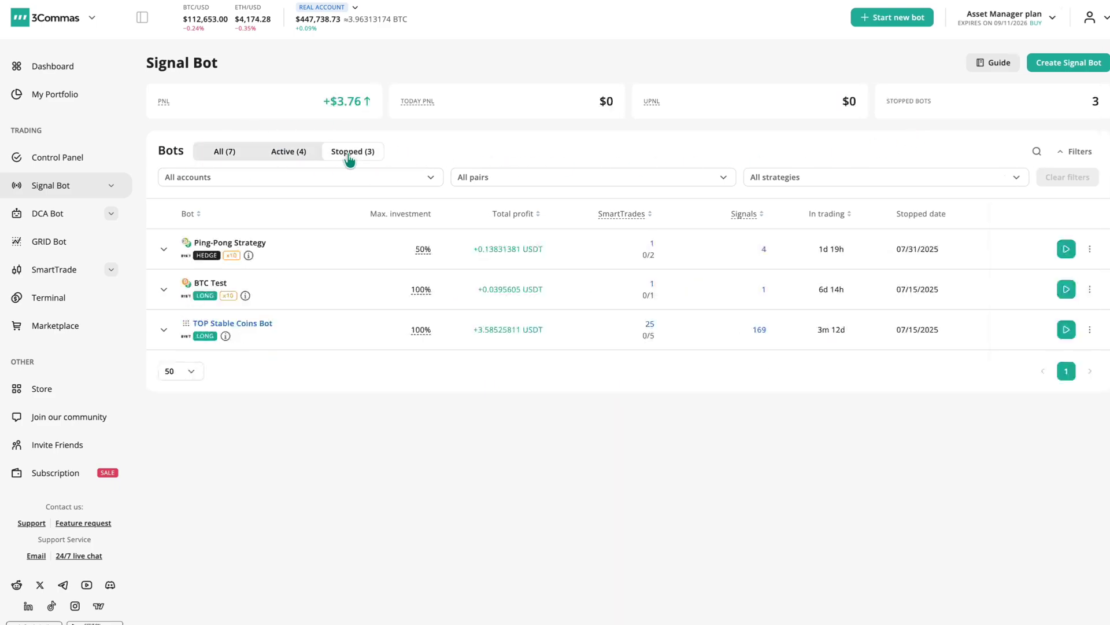
{"action": "left_click", "coordinate": [290, 153]}
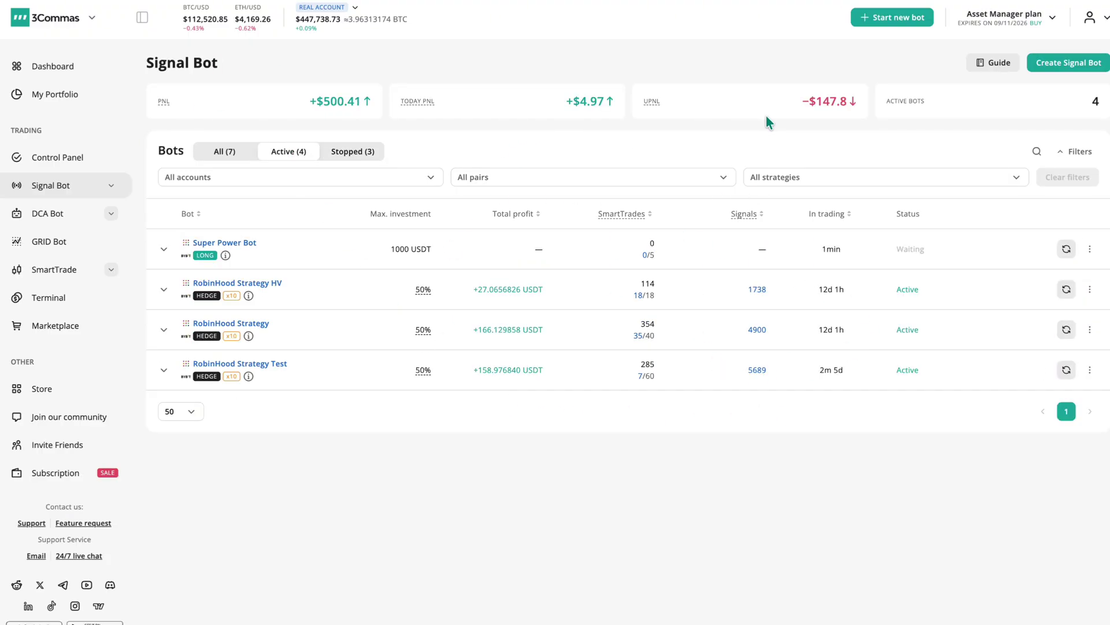
Check the SmartTrades history, then bring up the Signals log of received signals
{"action": "left_click", "coordinate": [110, 185]}
{"action": "left_click", "coordinate": [79, 209]}
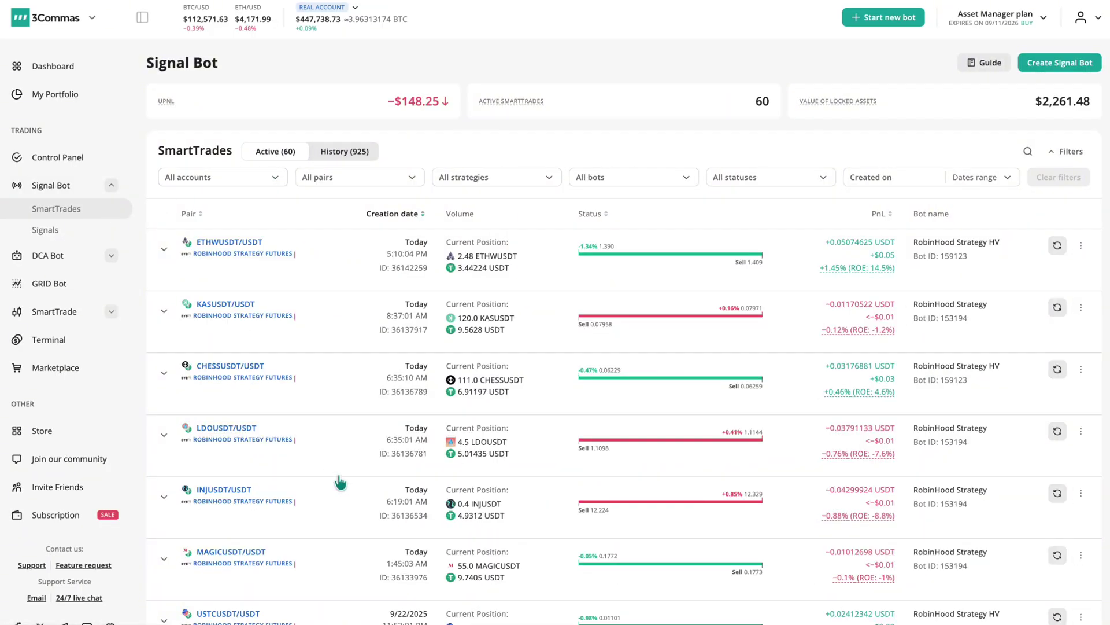
{"action": "left_click", "coordinate": [342, 155]}
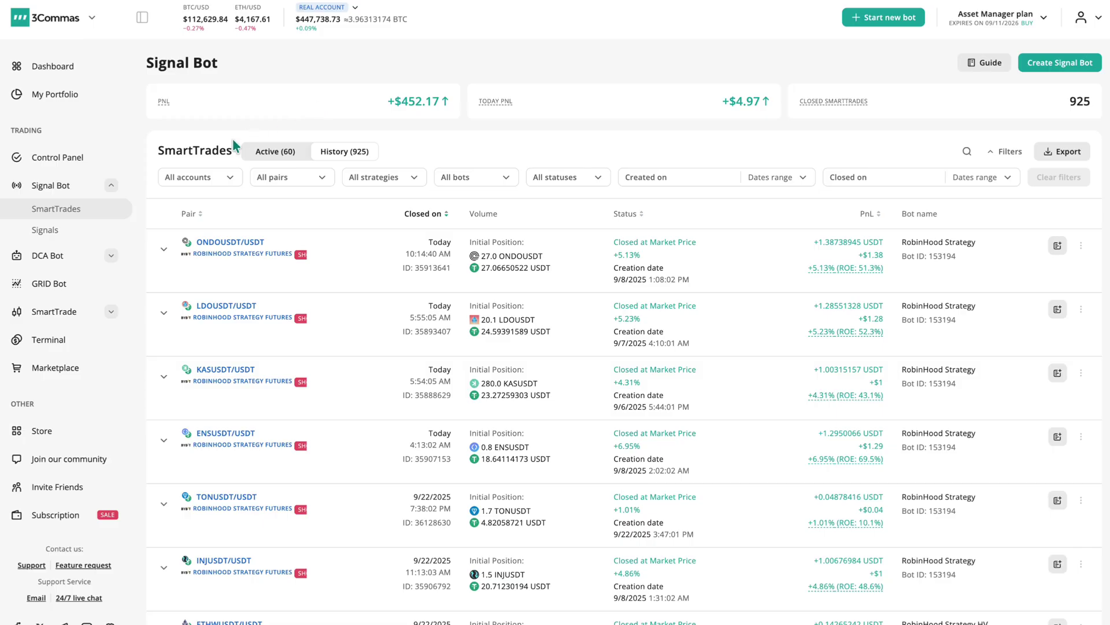
{"action": "left_click", "coordinate": [55, 230]}
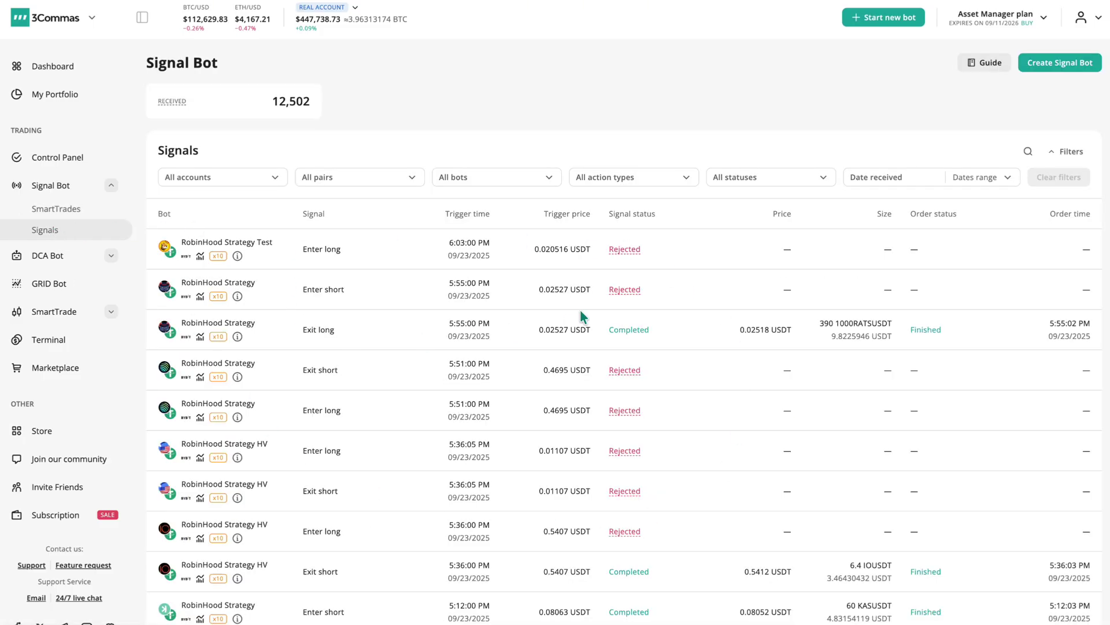
Read the error details behind the Rejected signal statuses in the Signals list
{"action": "mouse_move", "coordinate": [628, 250]}
{"action": "mouse_move", "coordinate": [624, 371]}
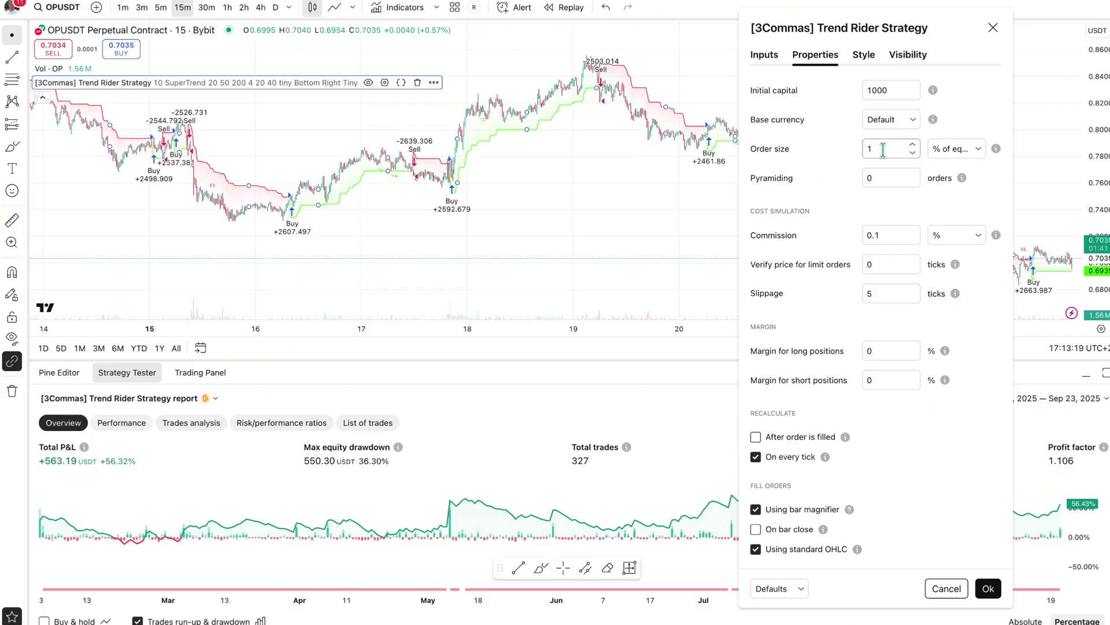
Set the Trend Rider Strategy order size to 5 with % of equity units
{"action": "left_click", "coordinate": [884, 149]}
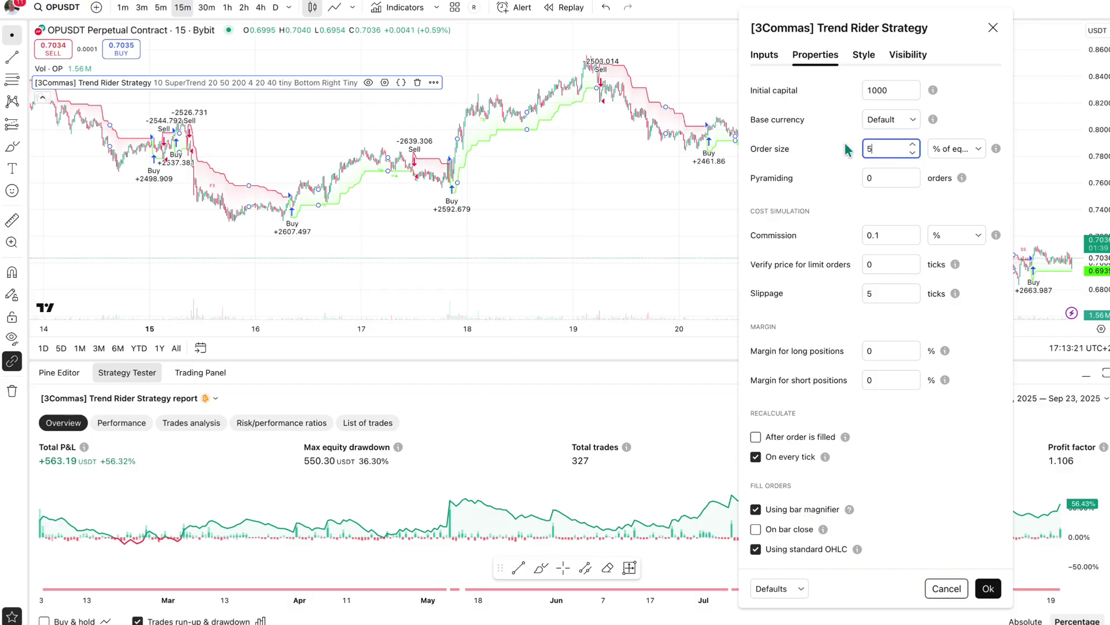
{"action": "left_click", "coordinate": [949, 151]}
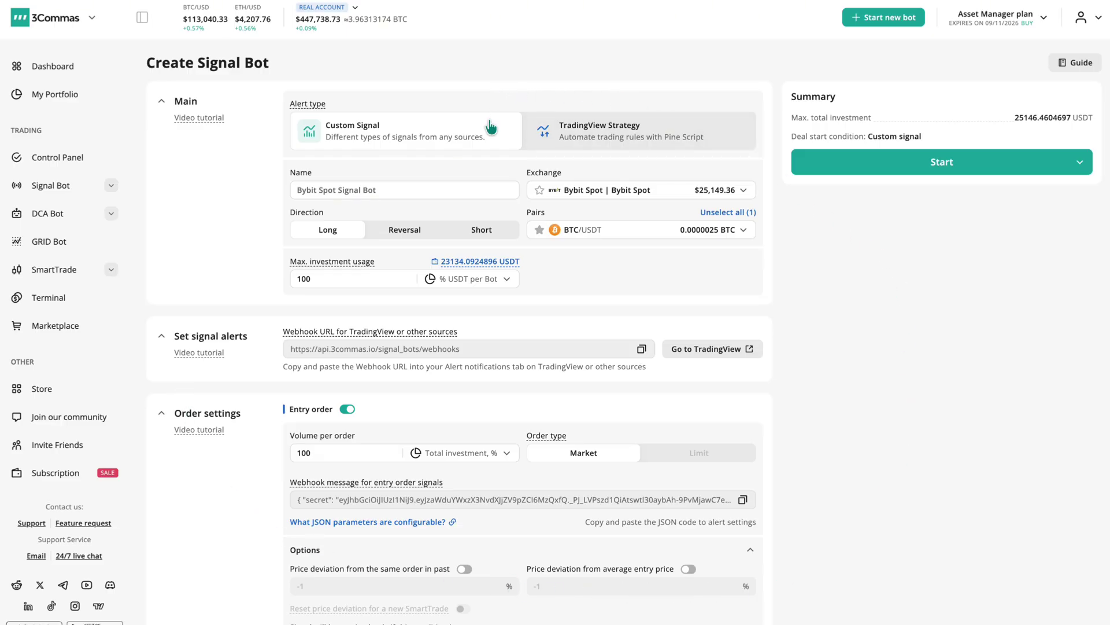
Try the TradingView Strategy alert type, revert to Custom Signal, and browse the Bots help collection
{"action": "left_click", "coordinate": [575, 130]}
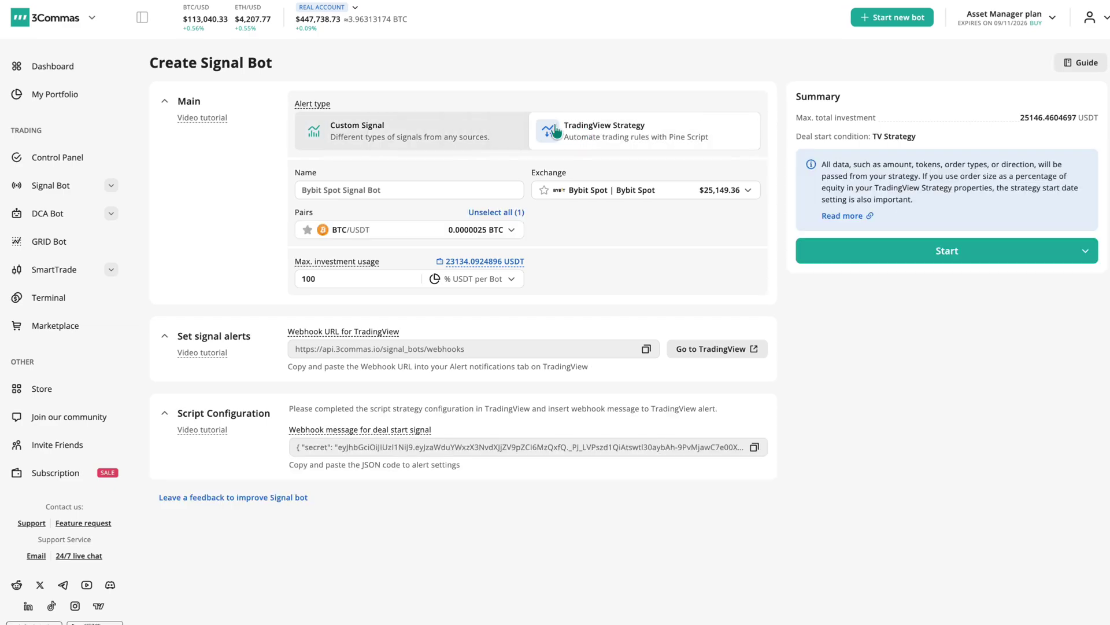
{"action": "left_click", "coordinate": [460, 124]}
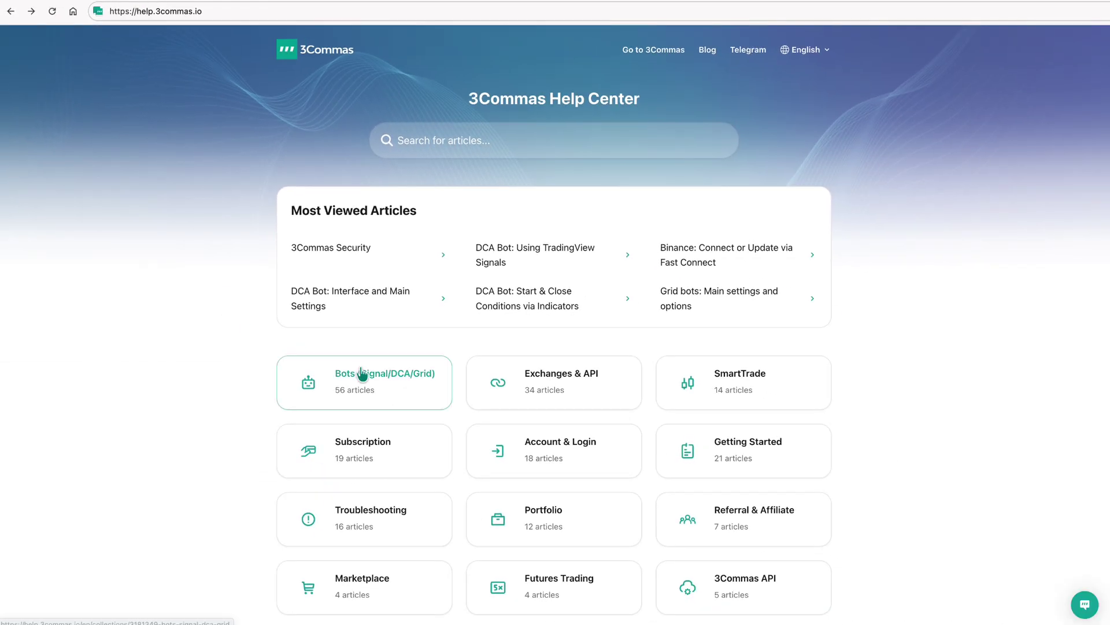
{"action": "left_click", "coordinate": [362, 373]}
{"action": "scroll", "coordinate": [359, 377], "scroll_direction": "down", "scroll_amount": 5}
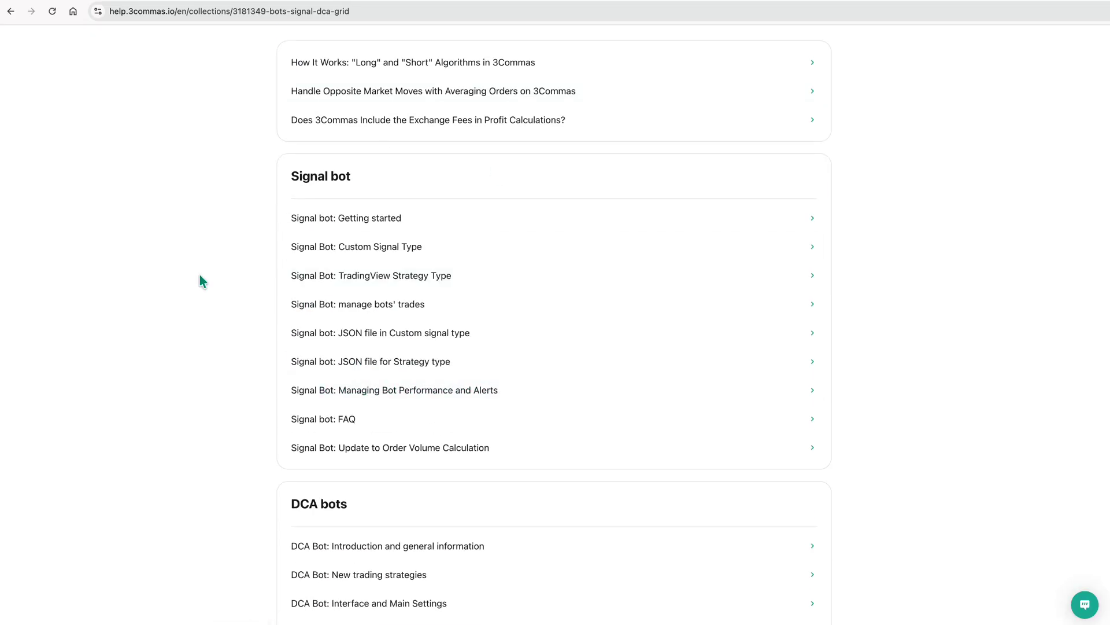
Read the Additional Fields examples in the 'Signal bot: JSON file for Strategy type' article
{"action": "left_click", "coordinate": [347, 363]}
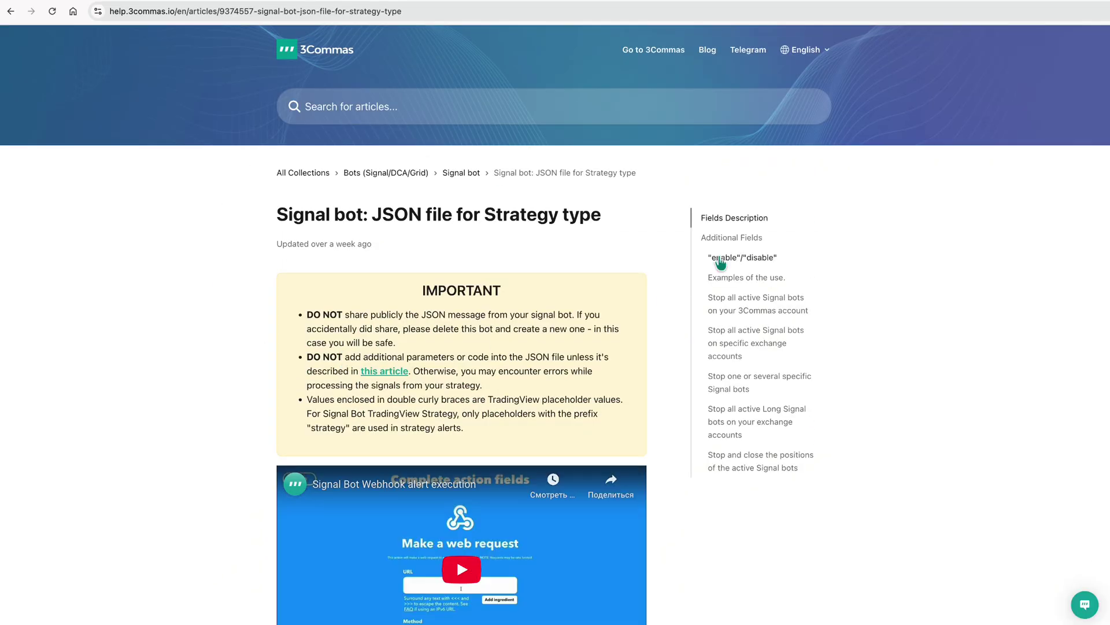
{"action": "left_click", "coordinate": [732, 238]}
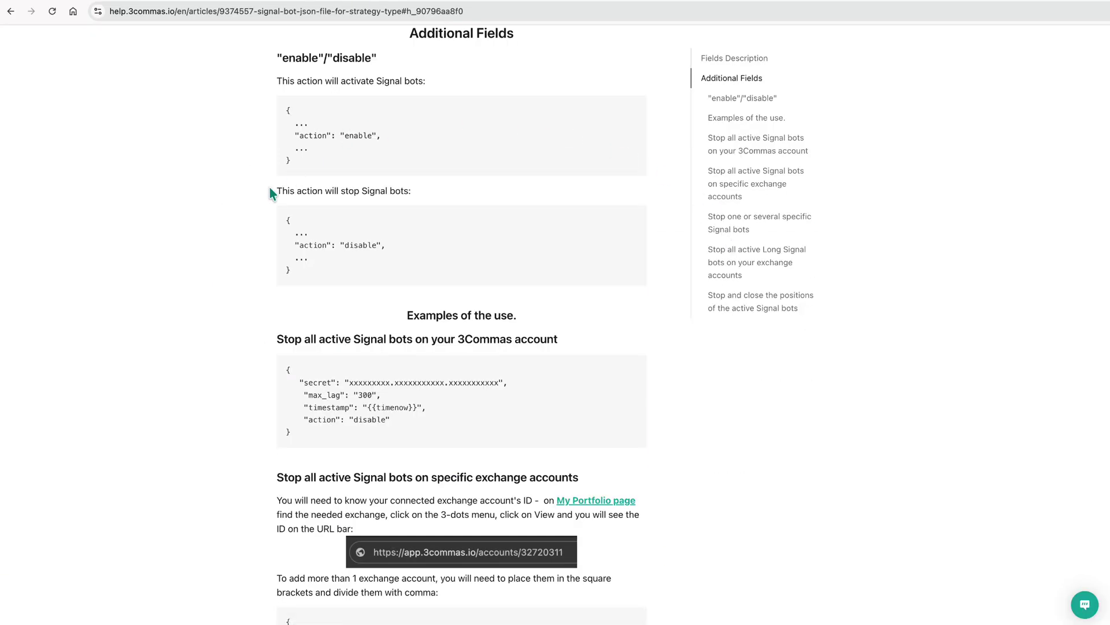
{"action": "scroll", "coordinate": [450, 506], "scroll_direction": "down", "scroll_amount": 8}
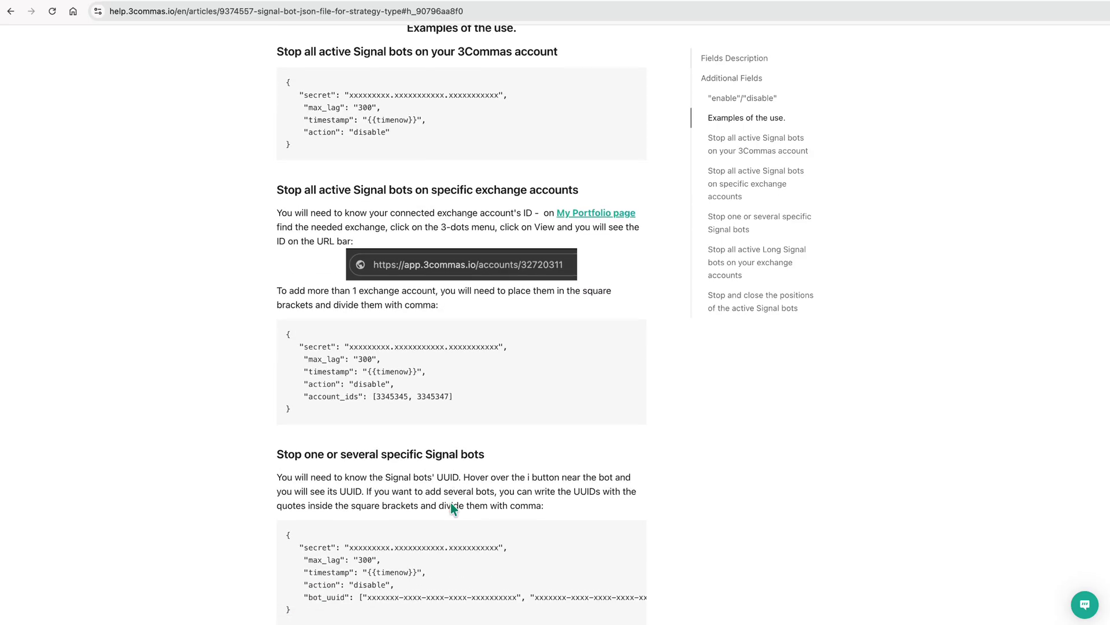
{"action": "scroll", "coordinate": [451, 504], "scroll_direction": "down", "scroll_amount": 12}
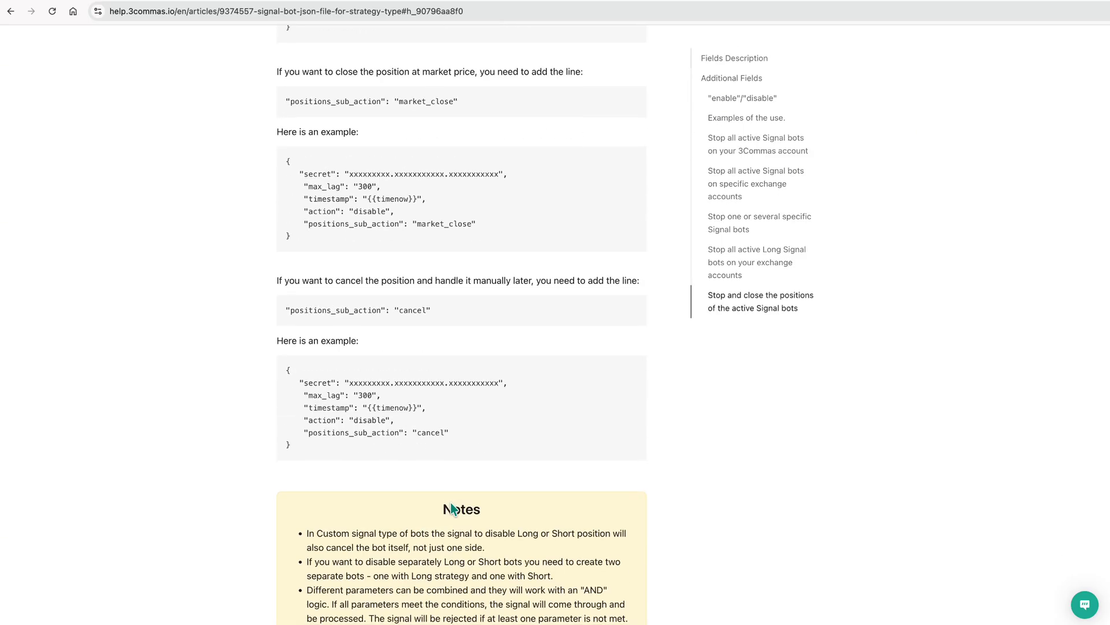